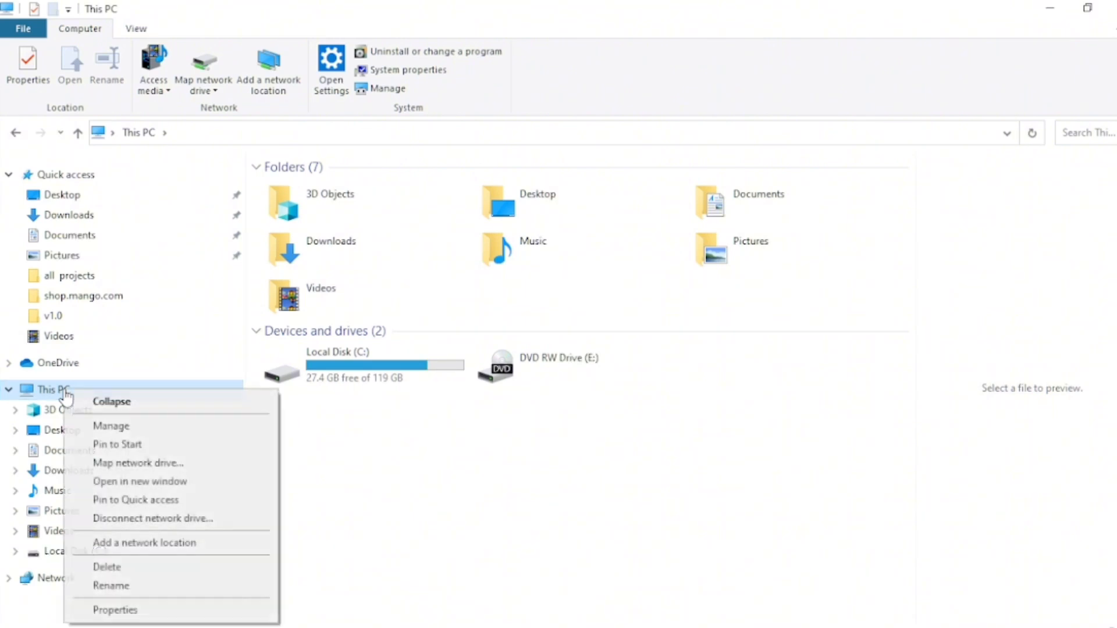
click(122, 429)
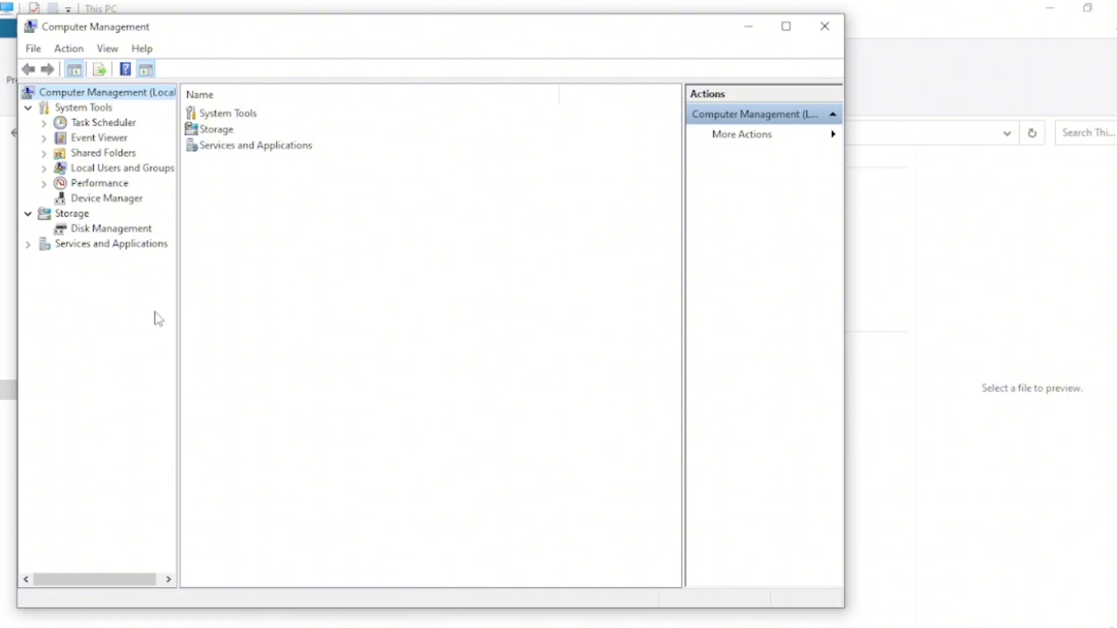
click(749, 26)
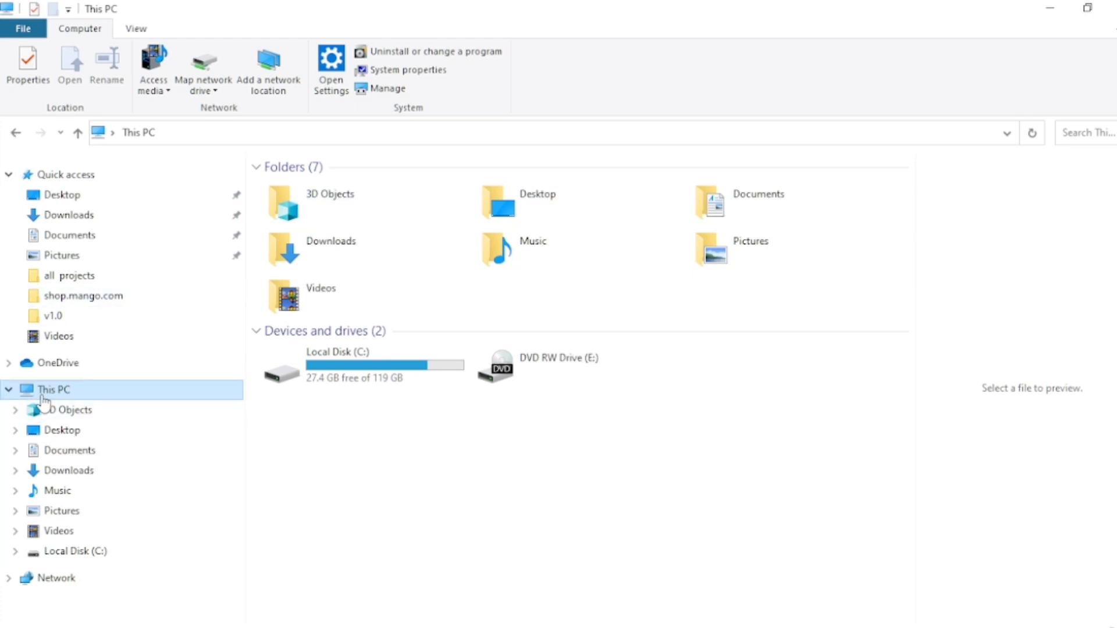
mouse_move(340, 626)
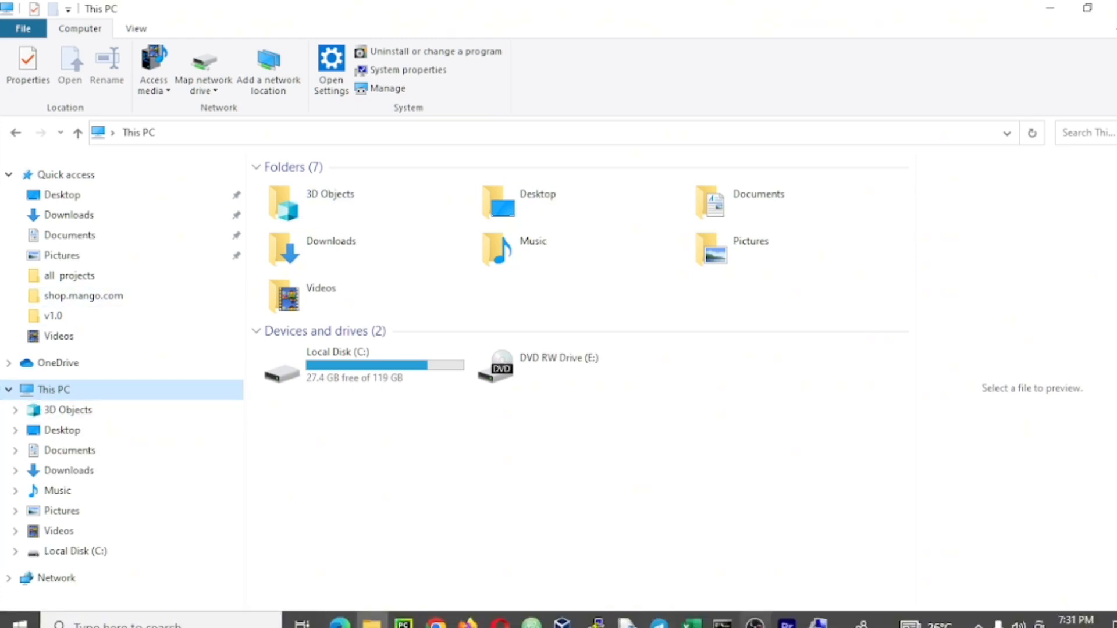
click(817, 622)
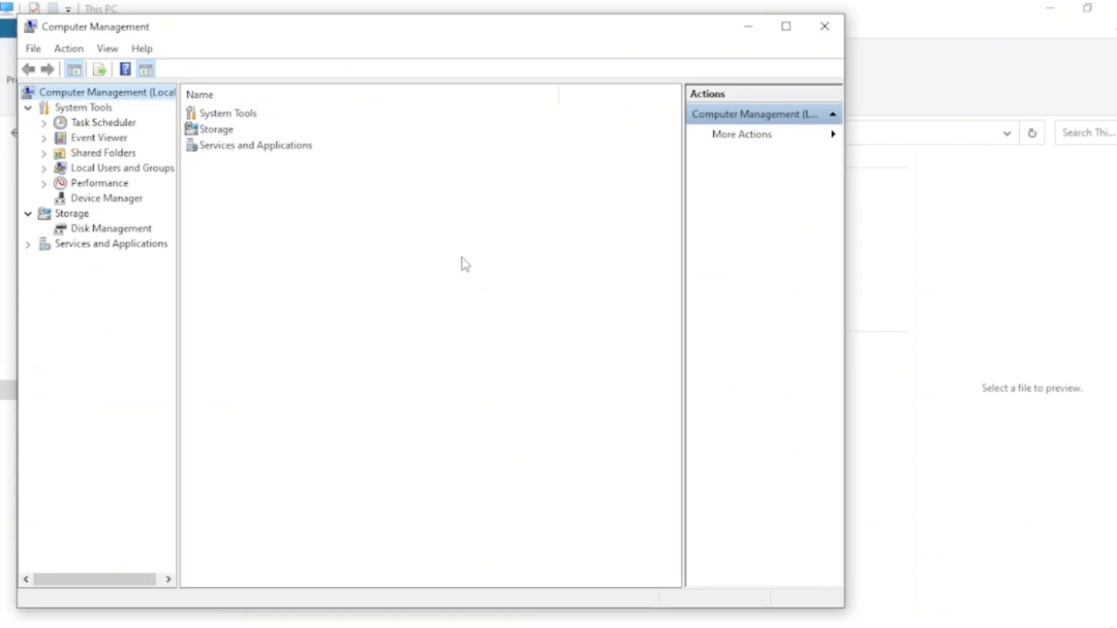
click(829, 35)
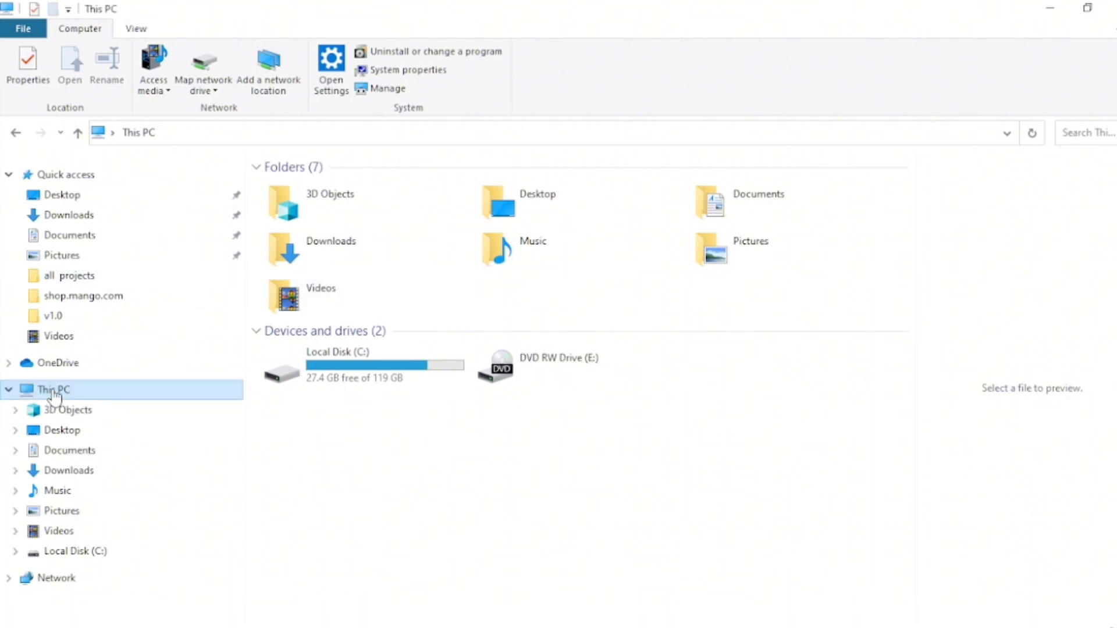
Open Computer Management from This PC and maximize its window
right_click(56, 397)
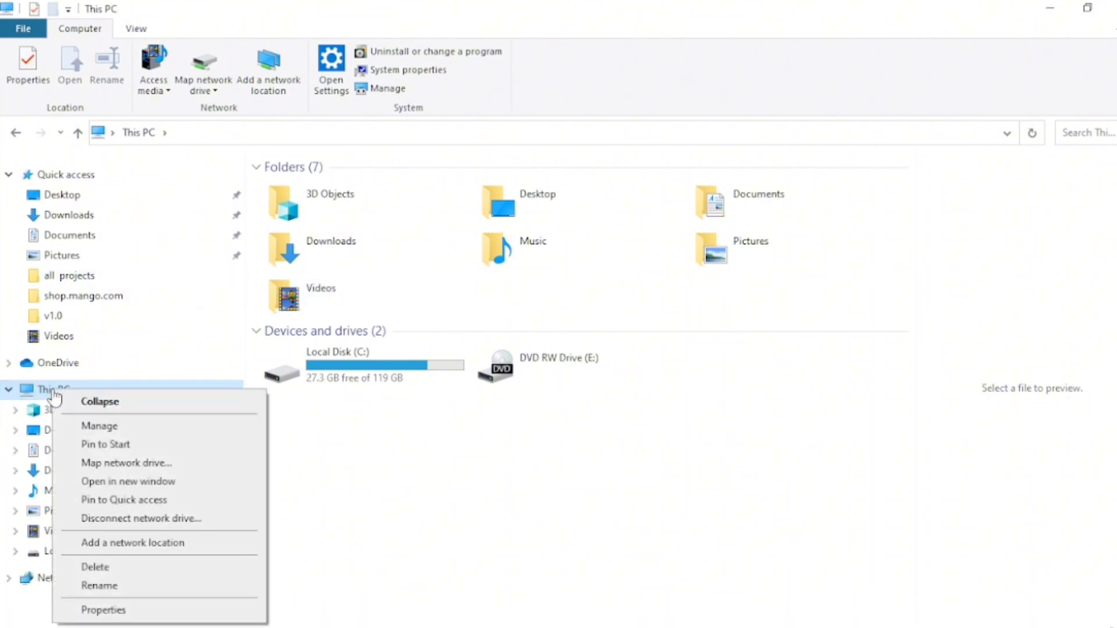
click(89, 428)
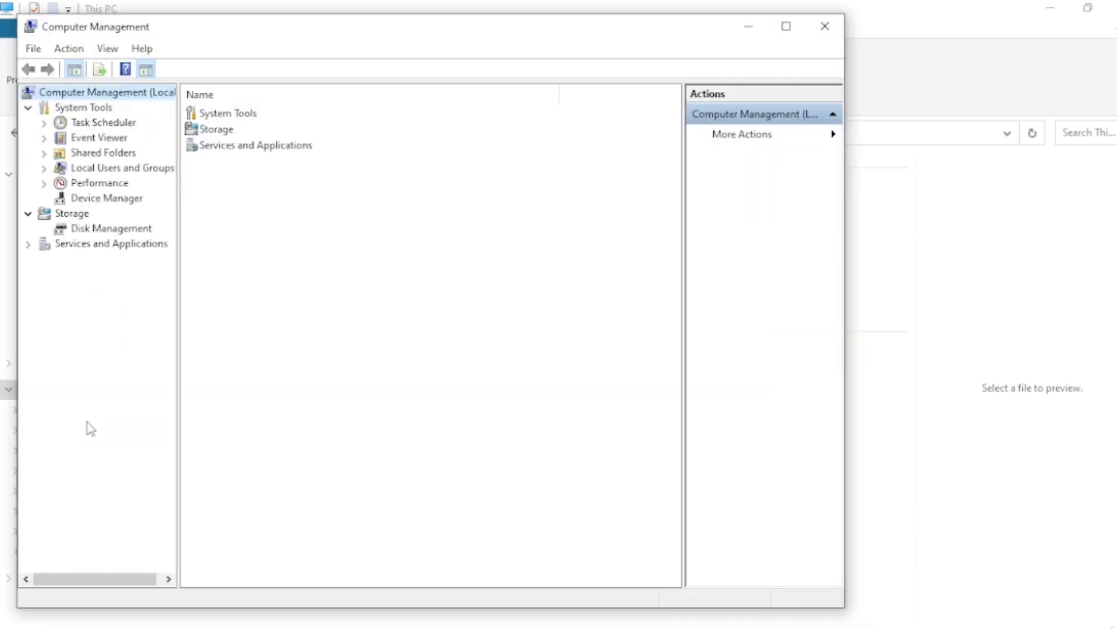
click(786, 27)
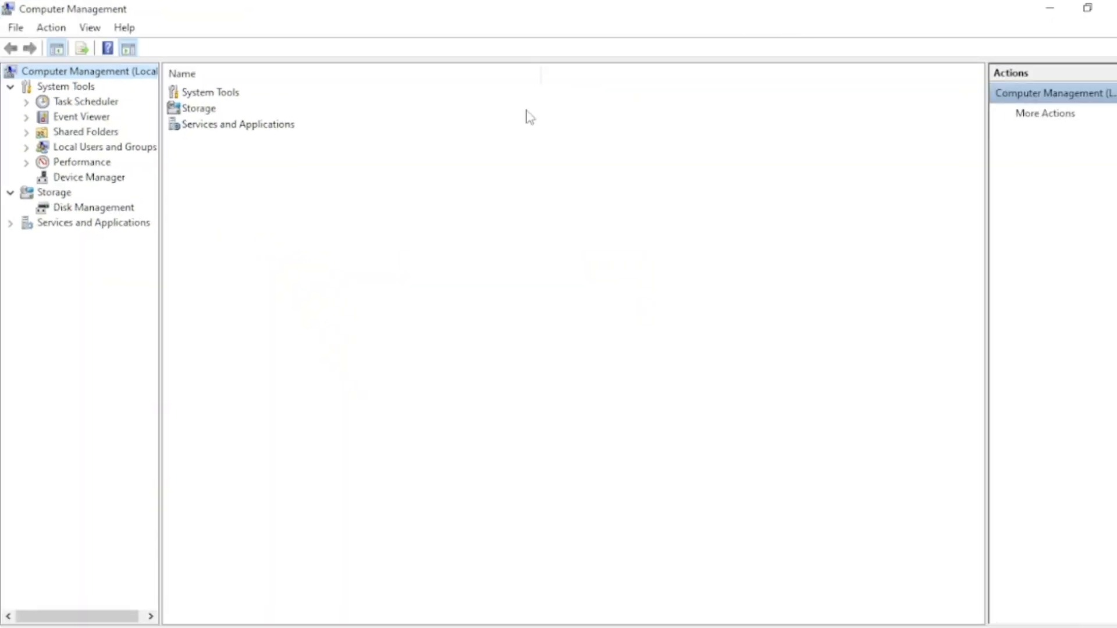
Under Local Users and Groups, start a new group and name it managers
click(114, 152)
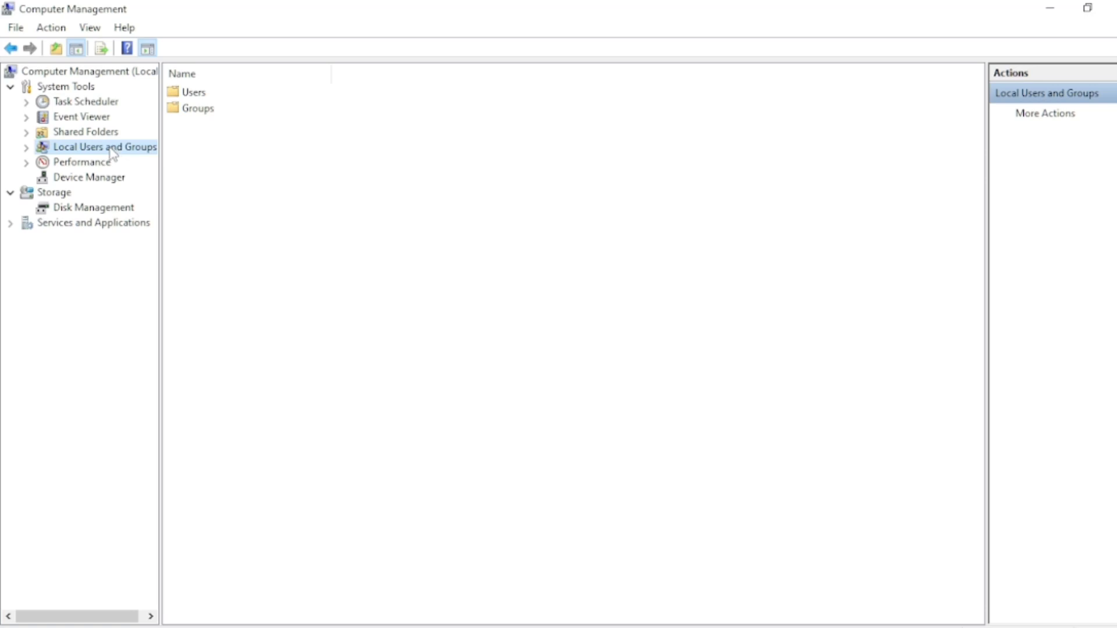
click(26, 148)
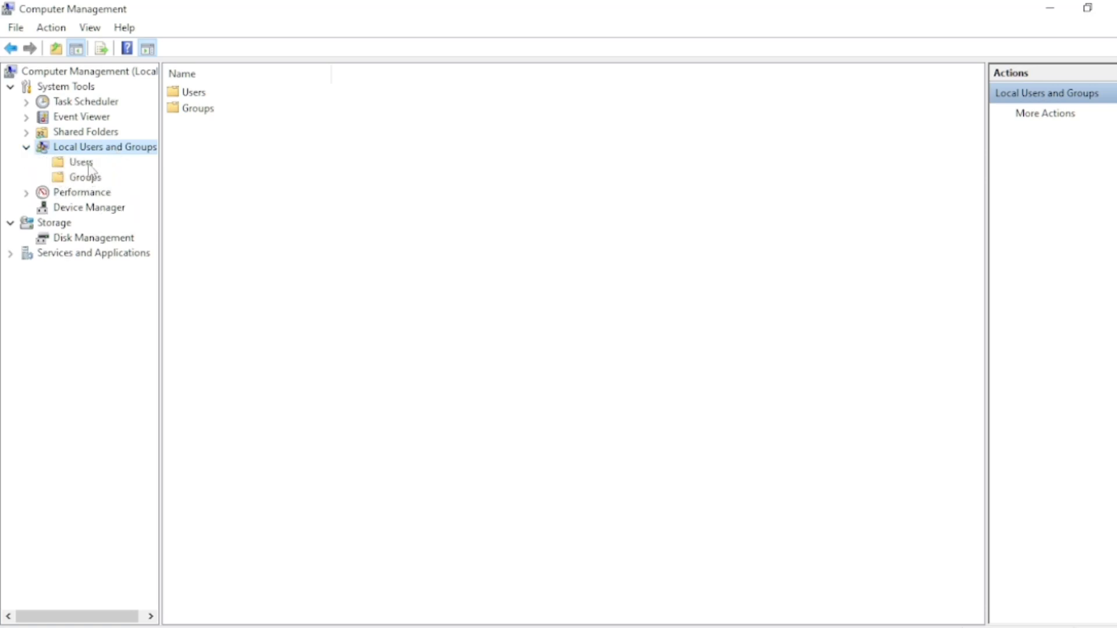
click(211, 111)
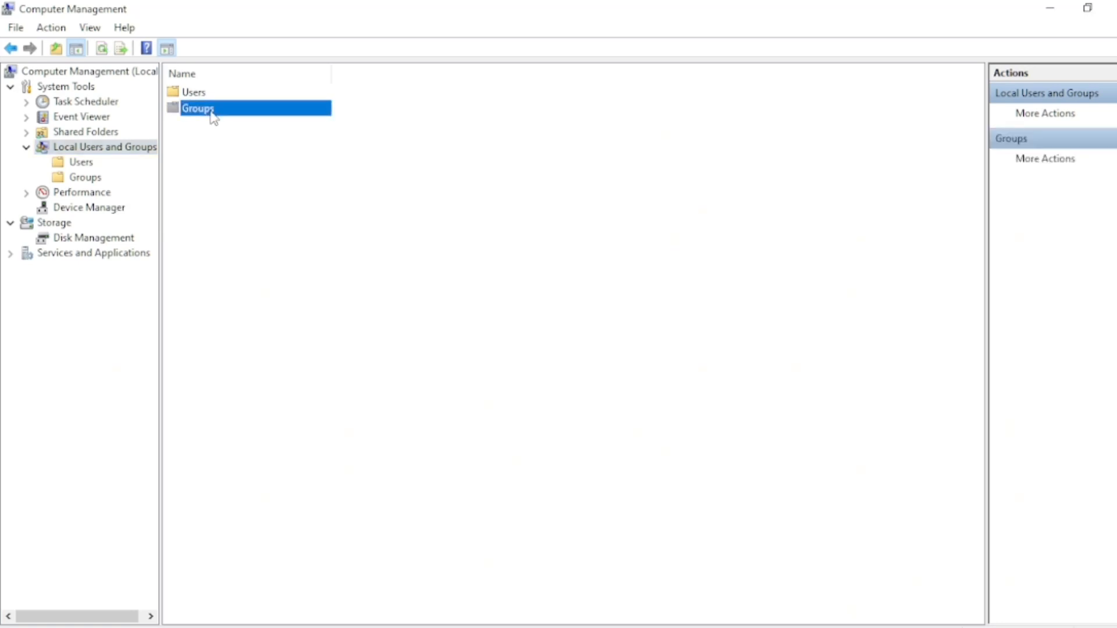
right_click(213, 116)
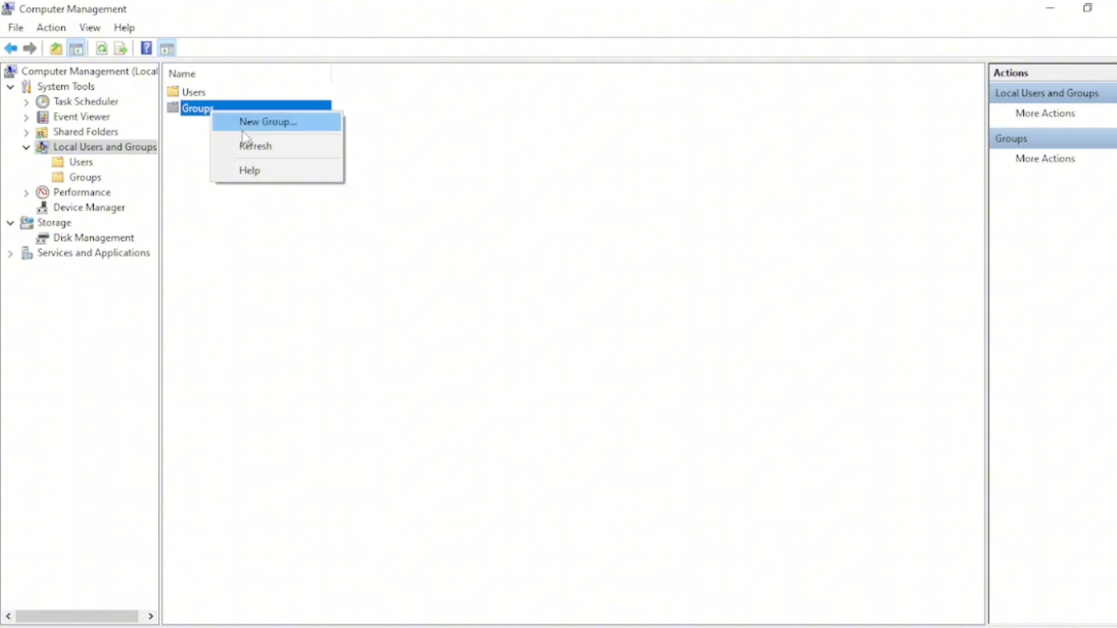
click(263, 123)
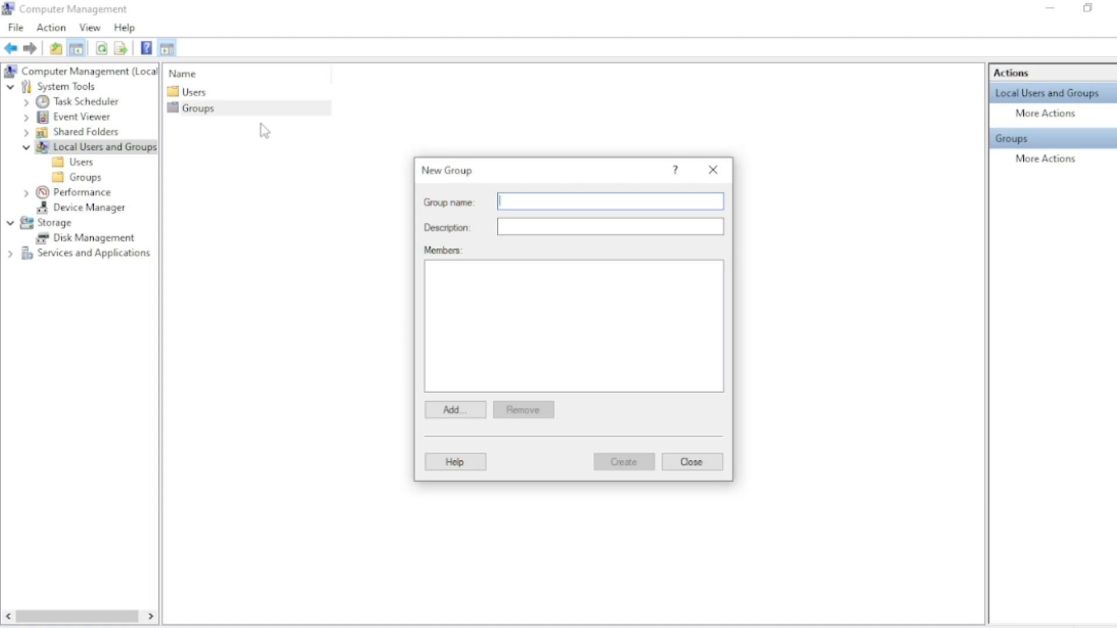
text(mana)
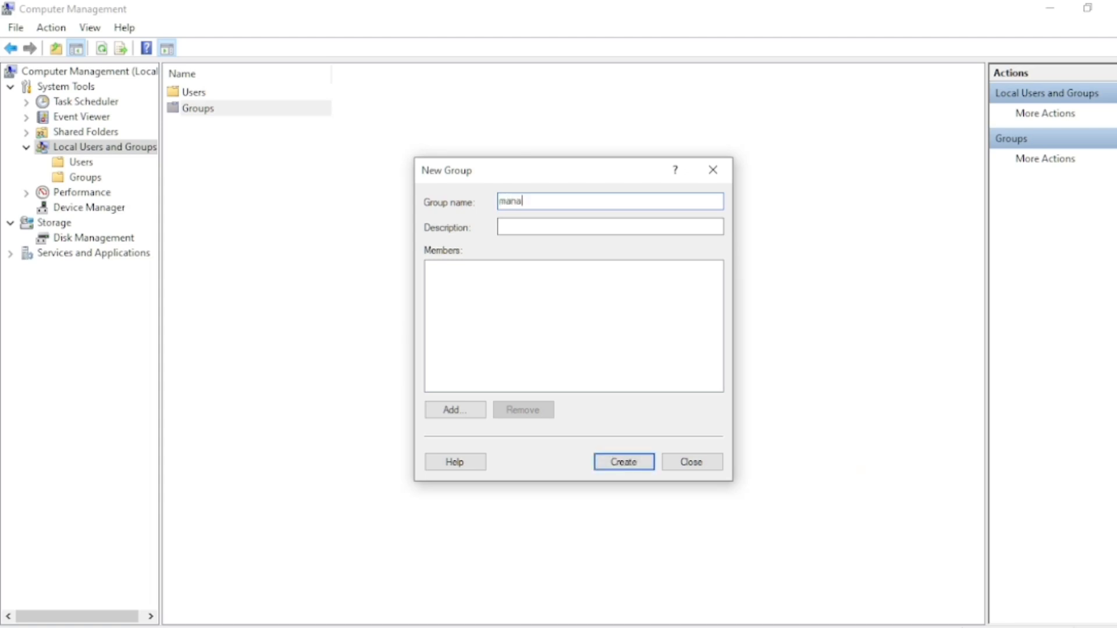
text(gers)
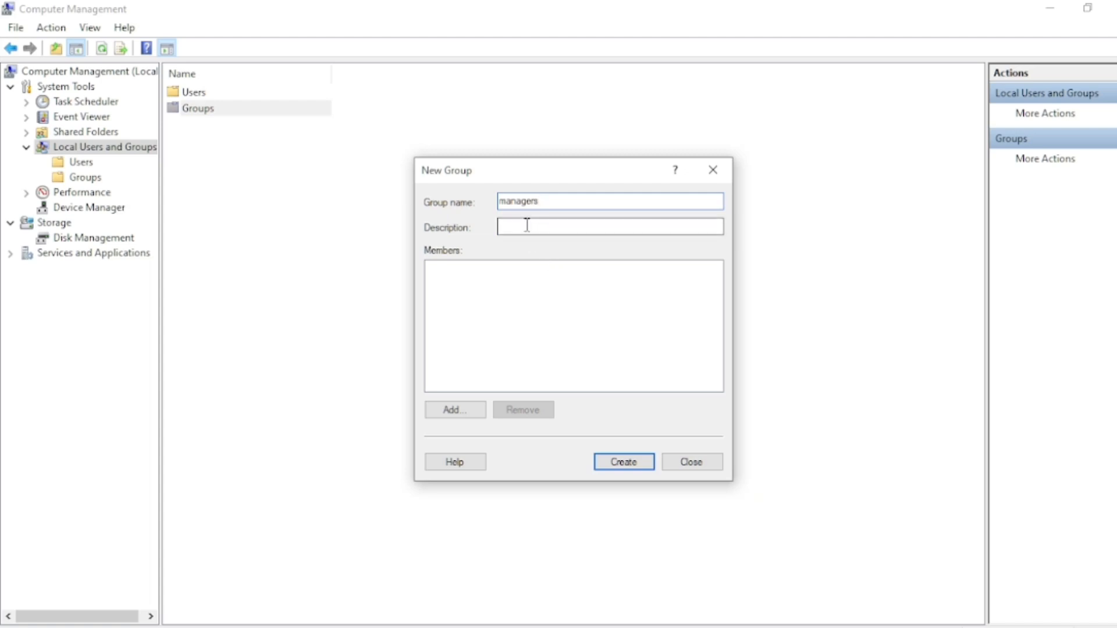
Give the managers group the description 'this group is for the managers within the company', create it and close the dialog
text(this fo)
key(BackSpace)
key(BackSpace)
key(BackSpace)
key(BackSpace)
key(BackSpace)
key(BackSpace)
key(BackSpace)
click(518, 227)
text(this )
text(group )
text(is for th)
text(is)
key(BackSpace)
key(BackSpace)
key(BackSpace)
text(e mana)
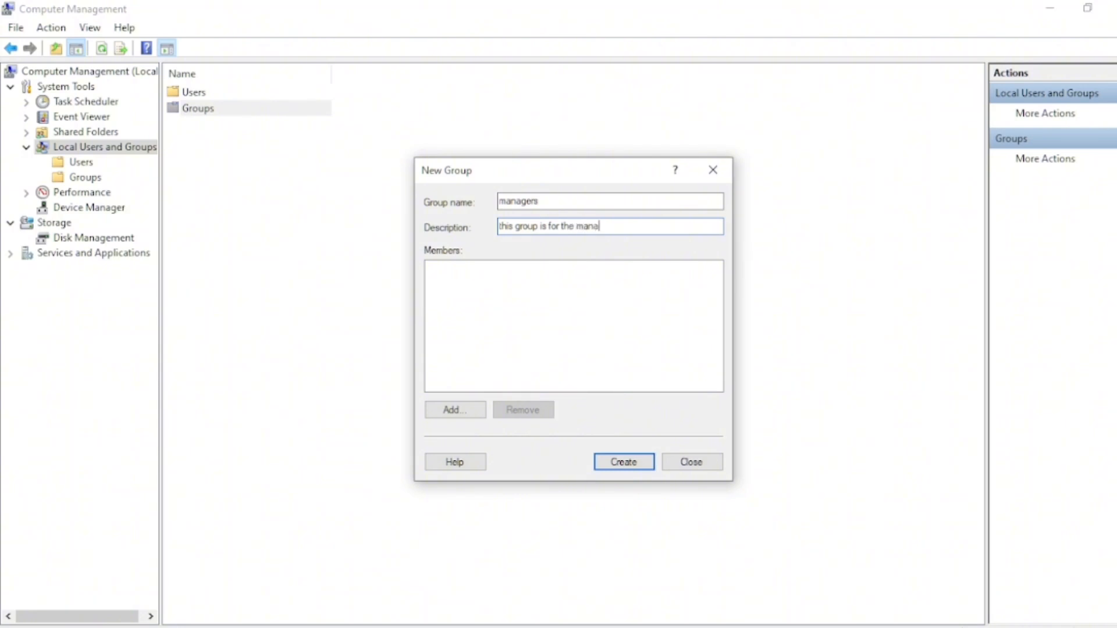
text(gers within the company)
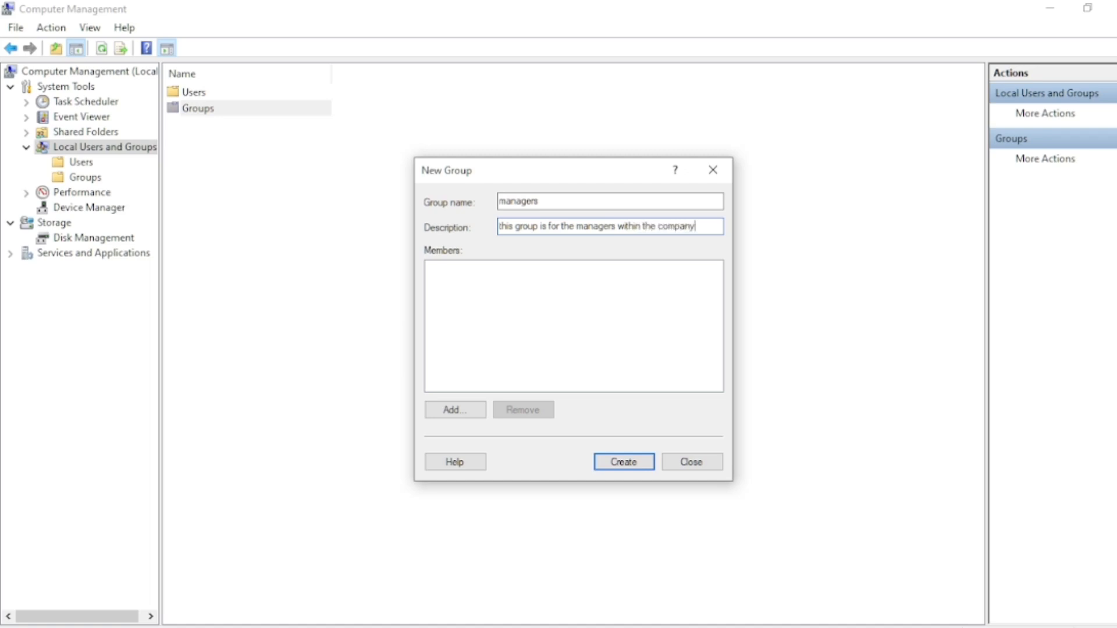
click(607, 464)
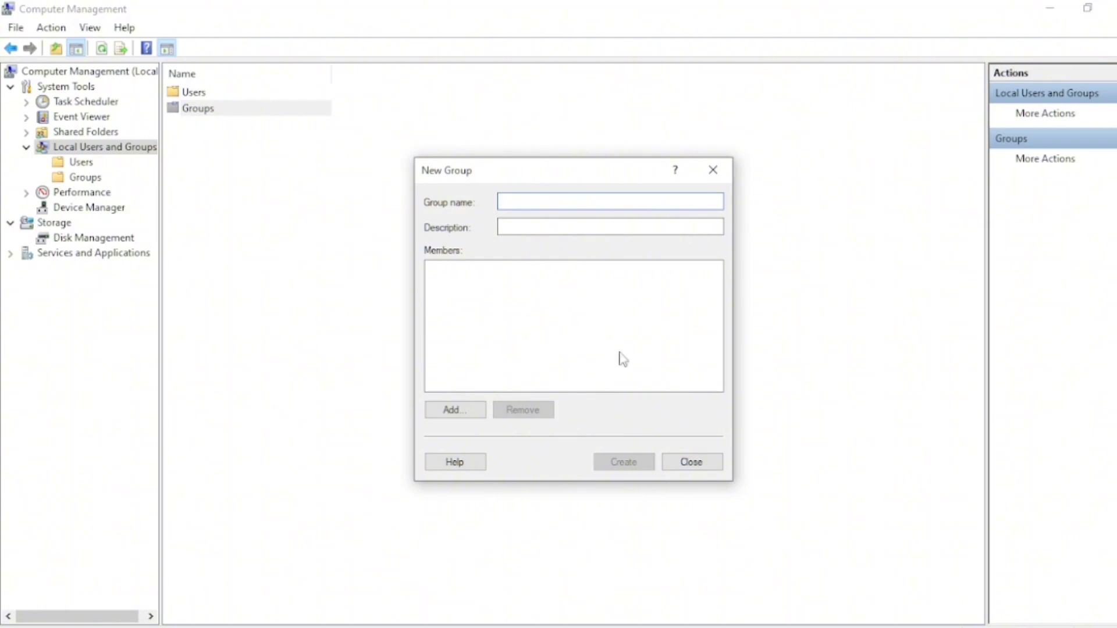
click(712, 170)
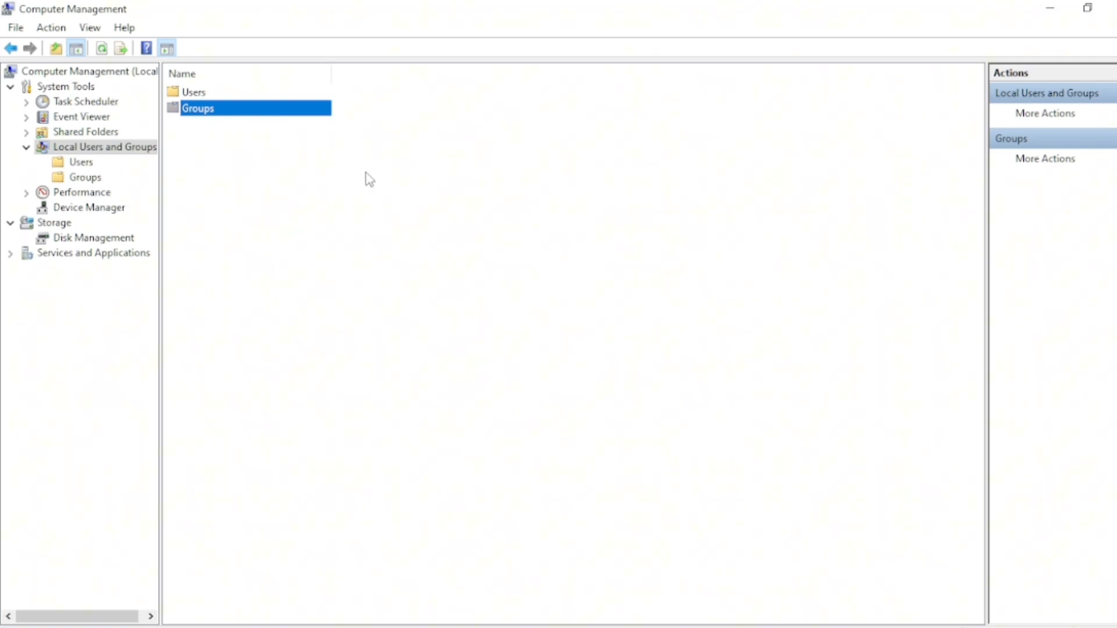
Create another new local group named cashiers and close the dialog
right_click(312, 107)
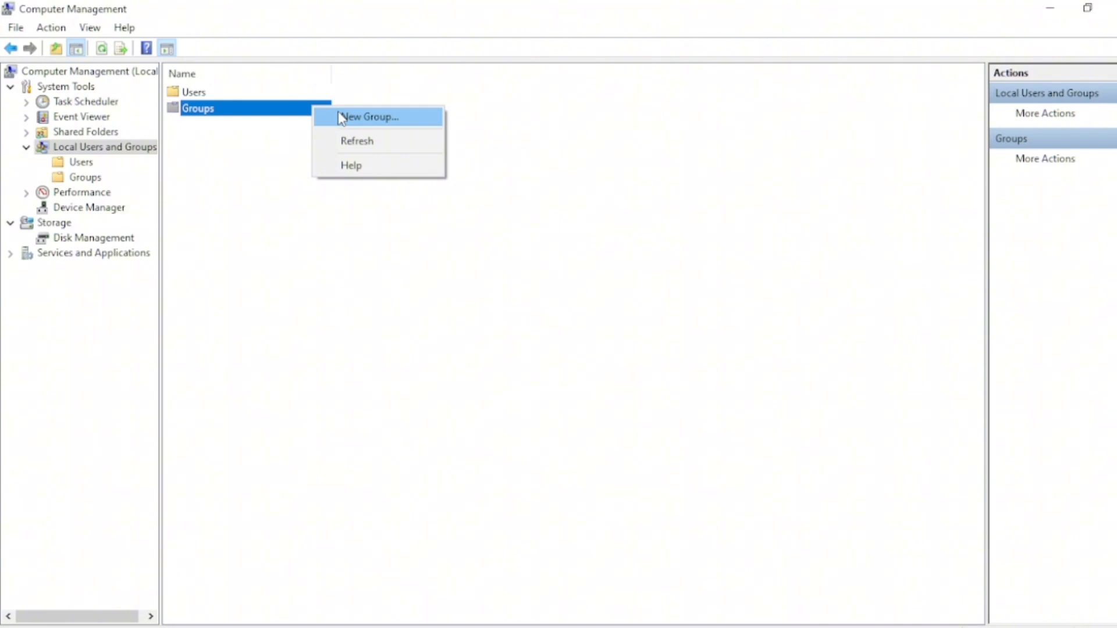
click(340, 117)
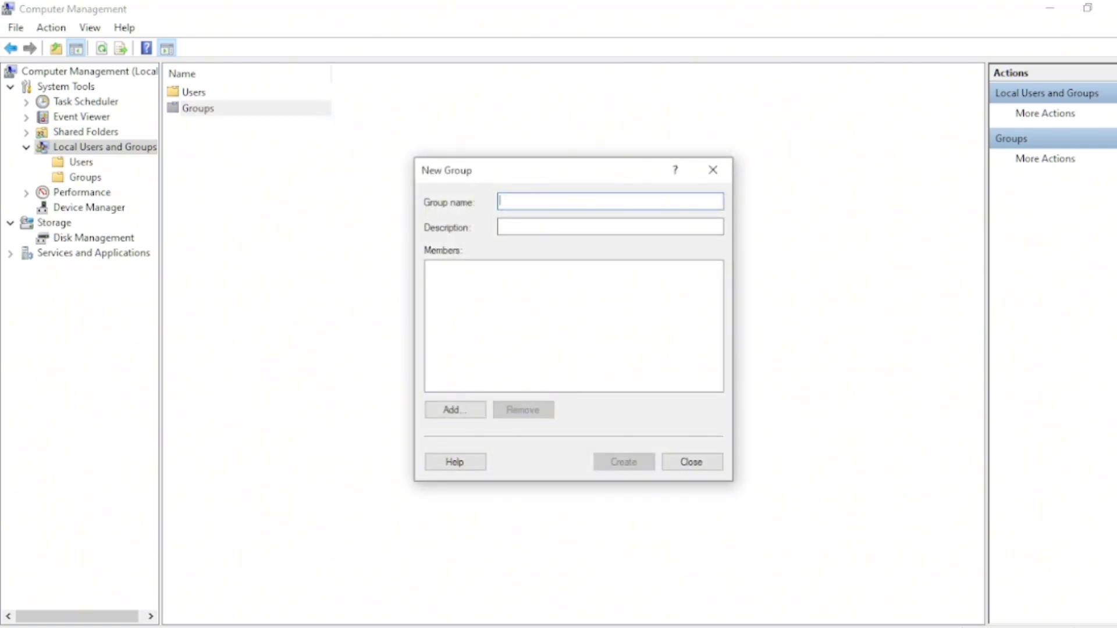
text(cashiers)
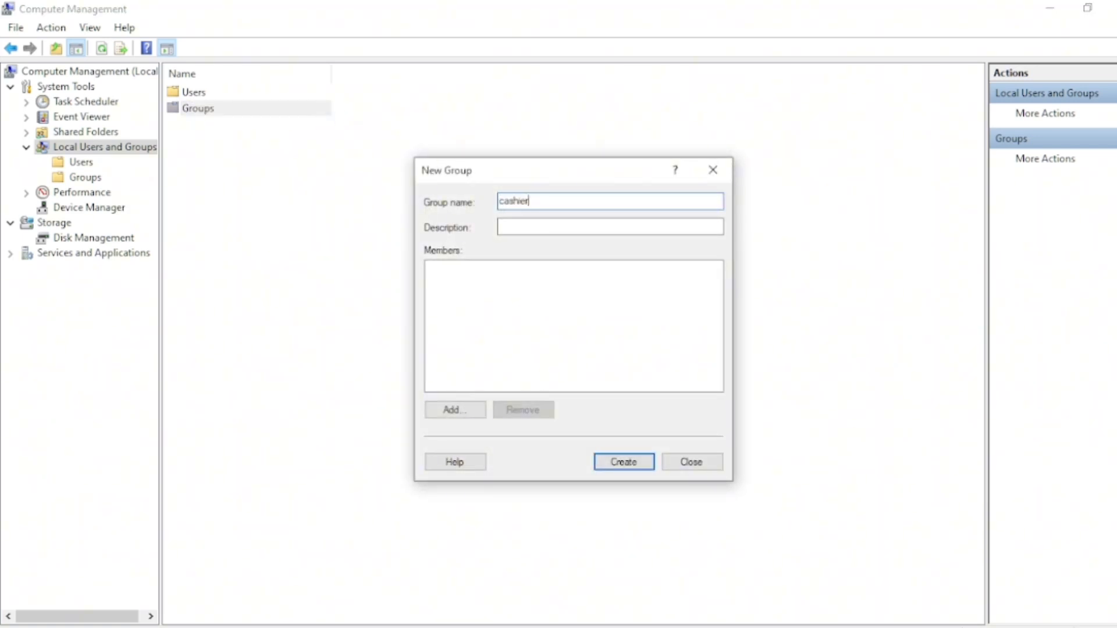
click(638, 464)
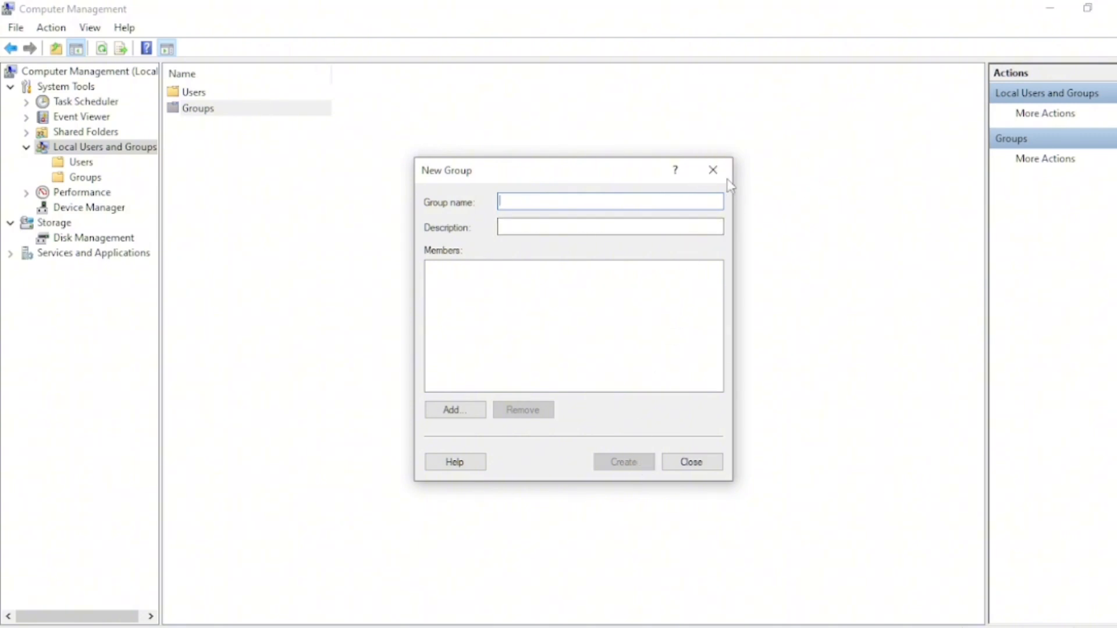
click(712, 170)
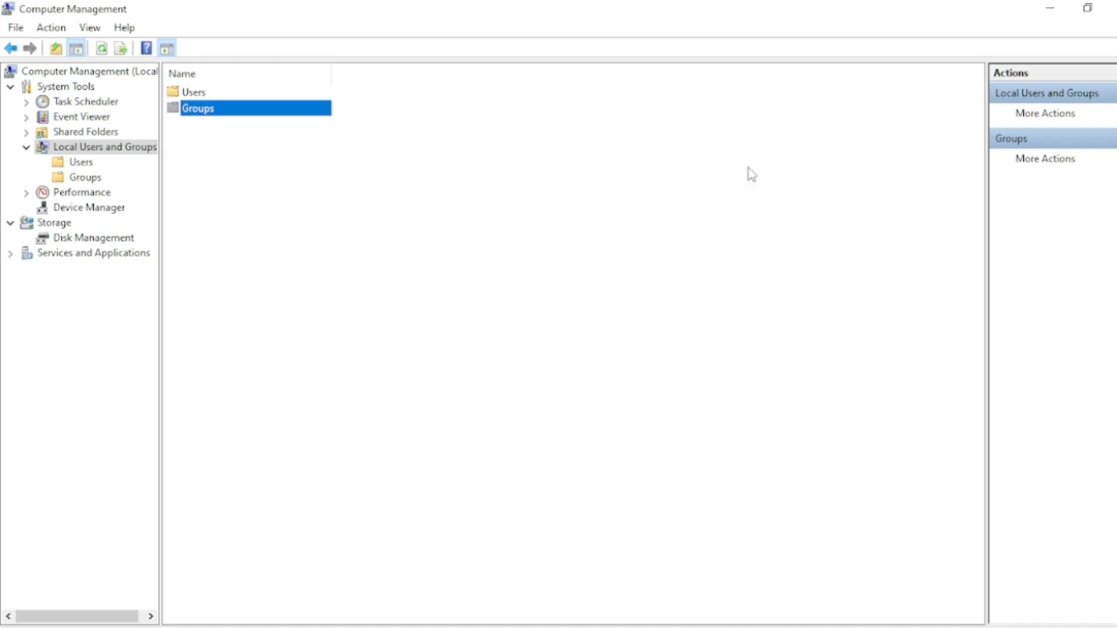
Create a new local group named it guys from the Groups actions and close the dialog
click(1049, 168)
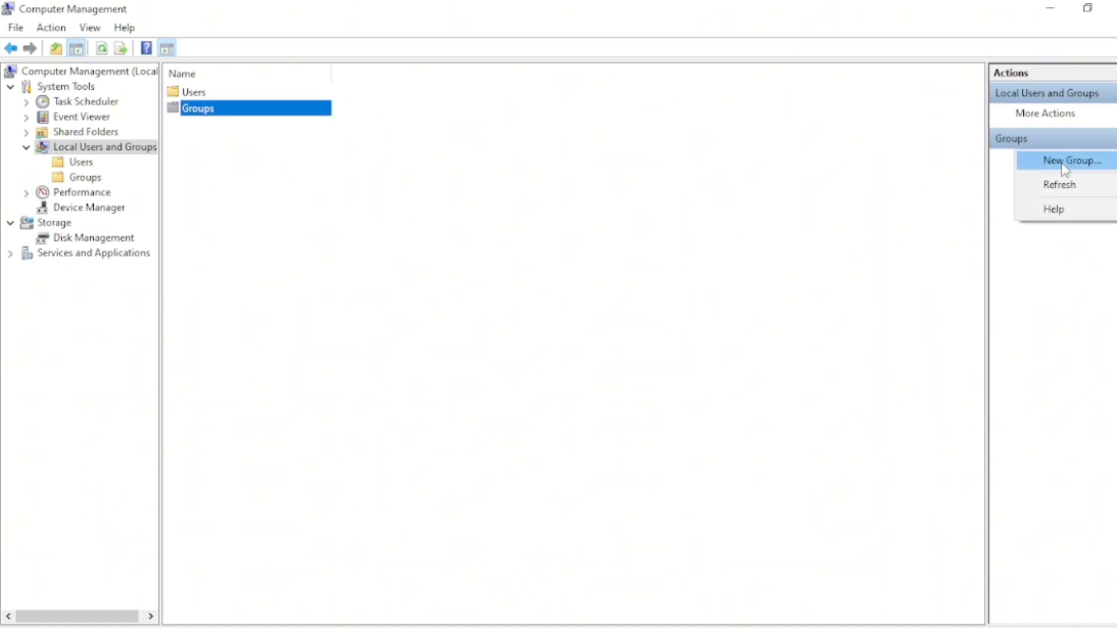
click(1064, 166)
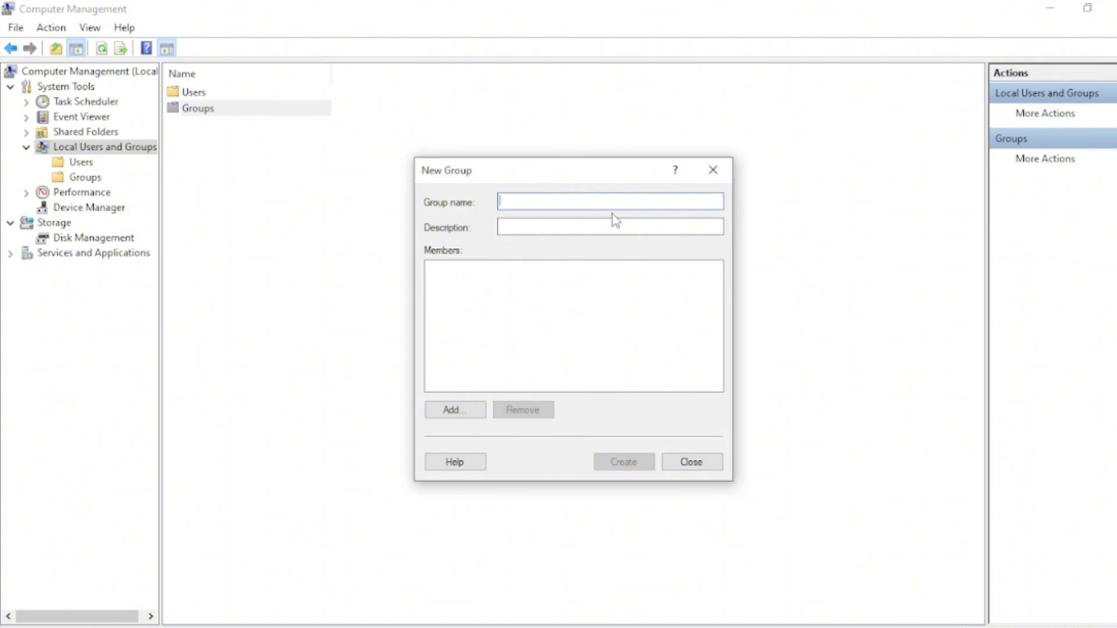
text(t)
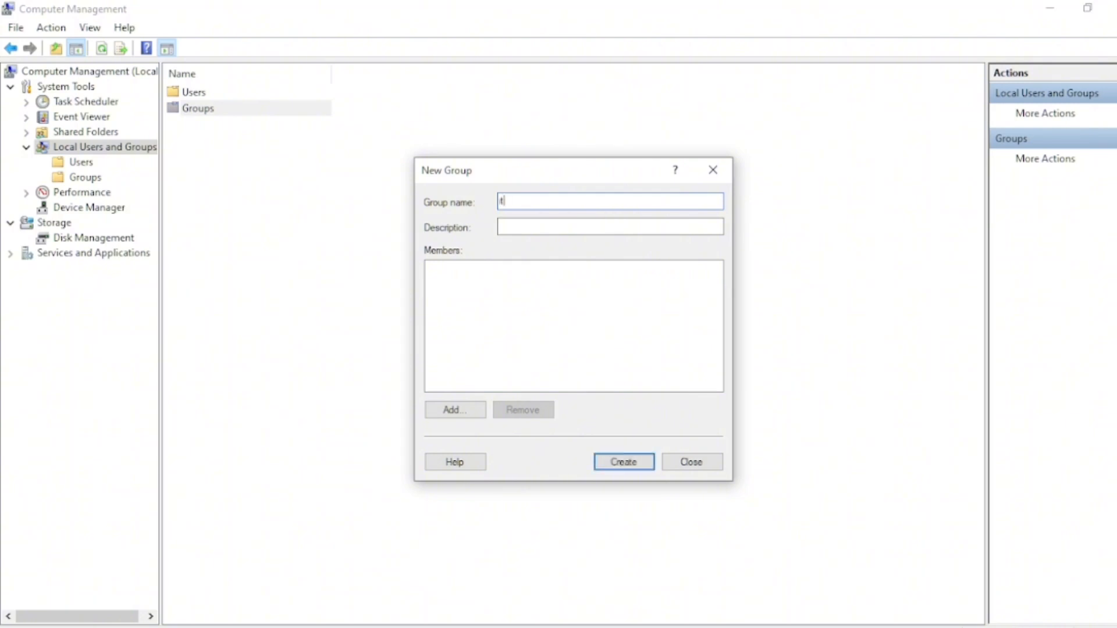
text( guys)
click(641, 466)
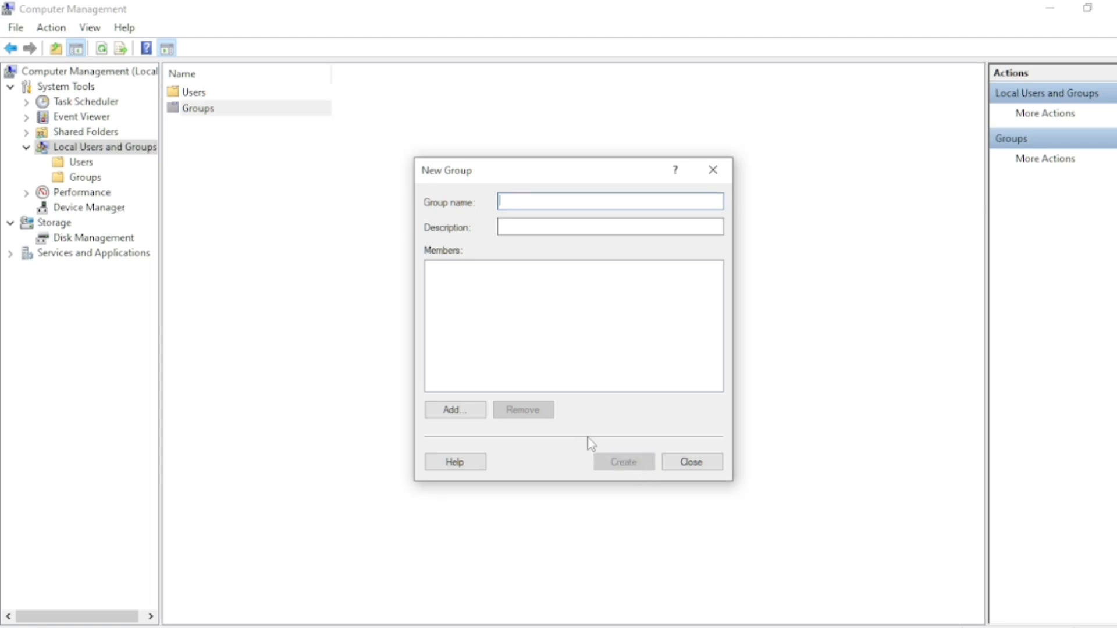
click(694, 465)
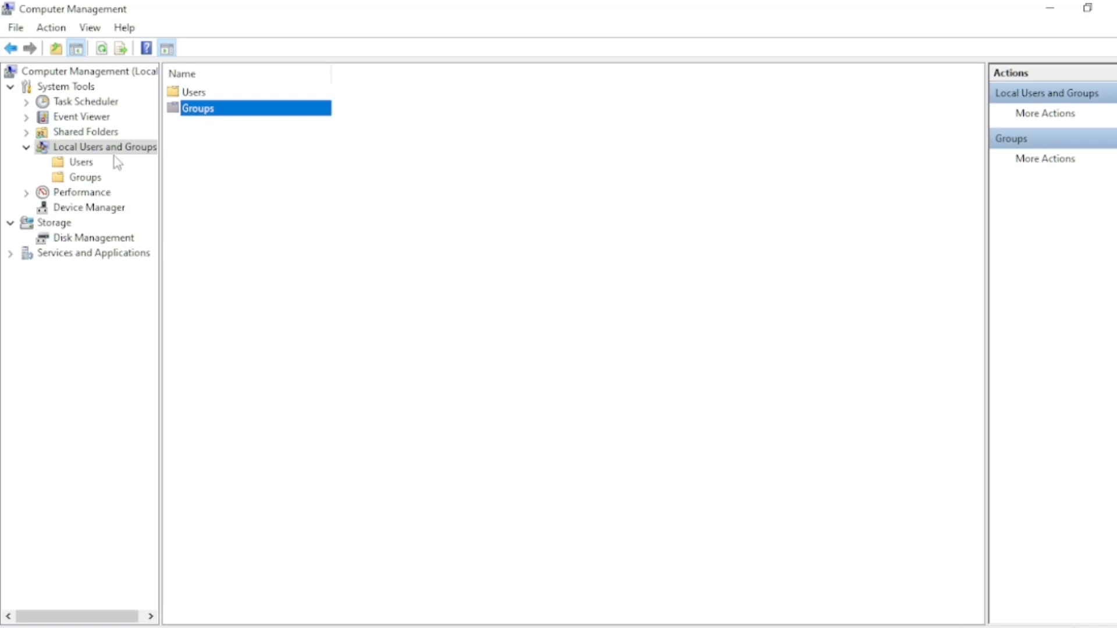
Open the Groups folder and inspect the cashiers, it guys and managers groups
click(77, 179)
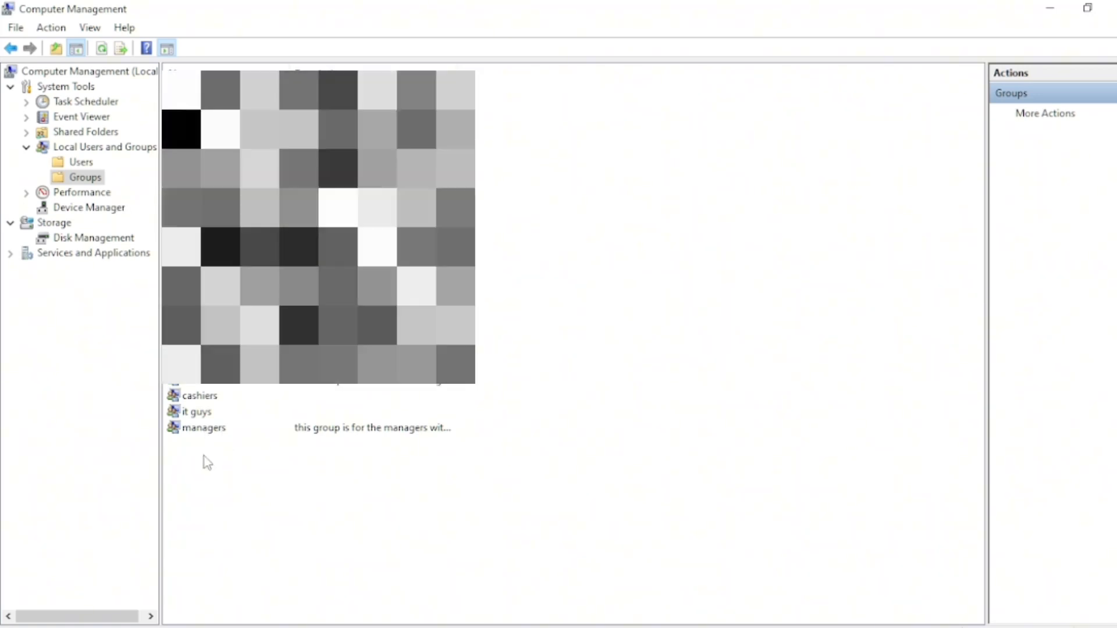
click(207, 398)
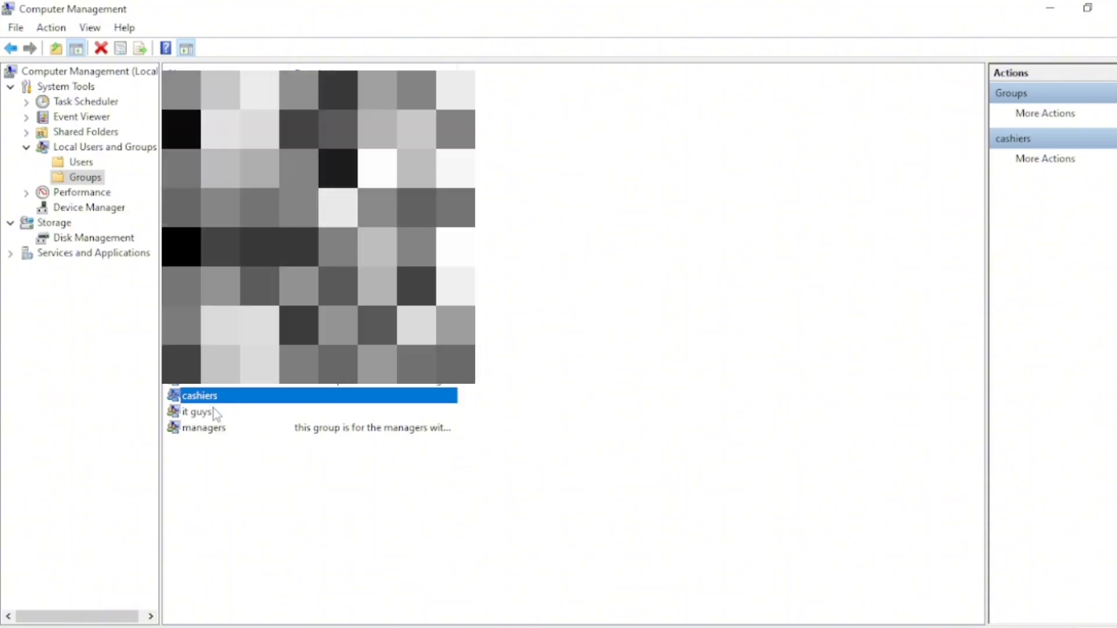
click(212, 414)
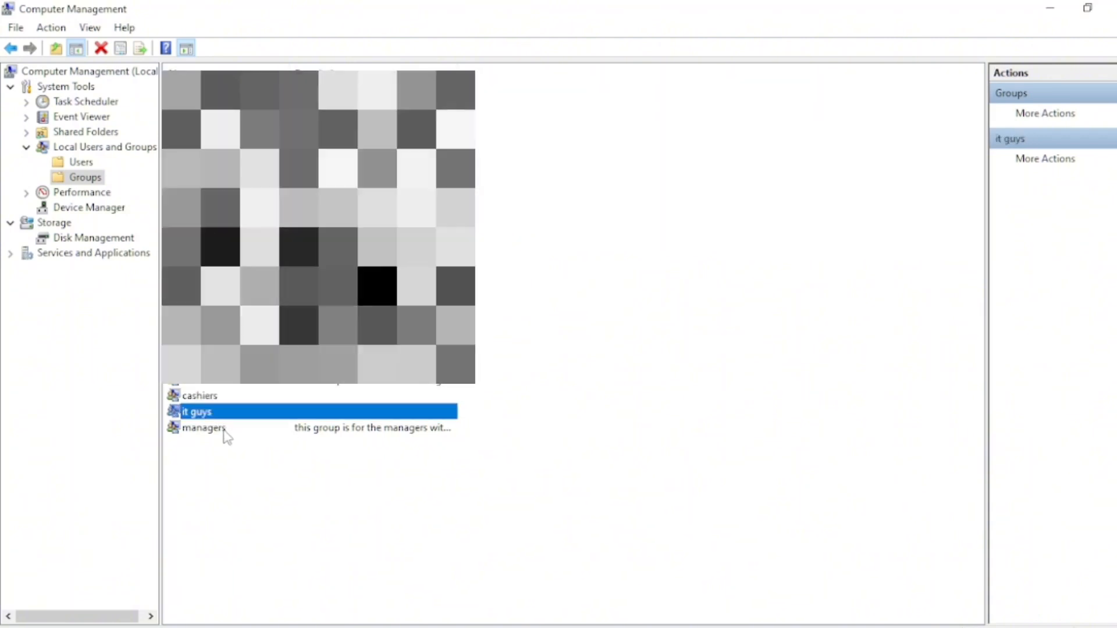
click(225, 430)
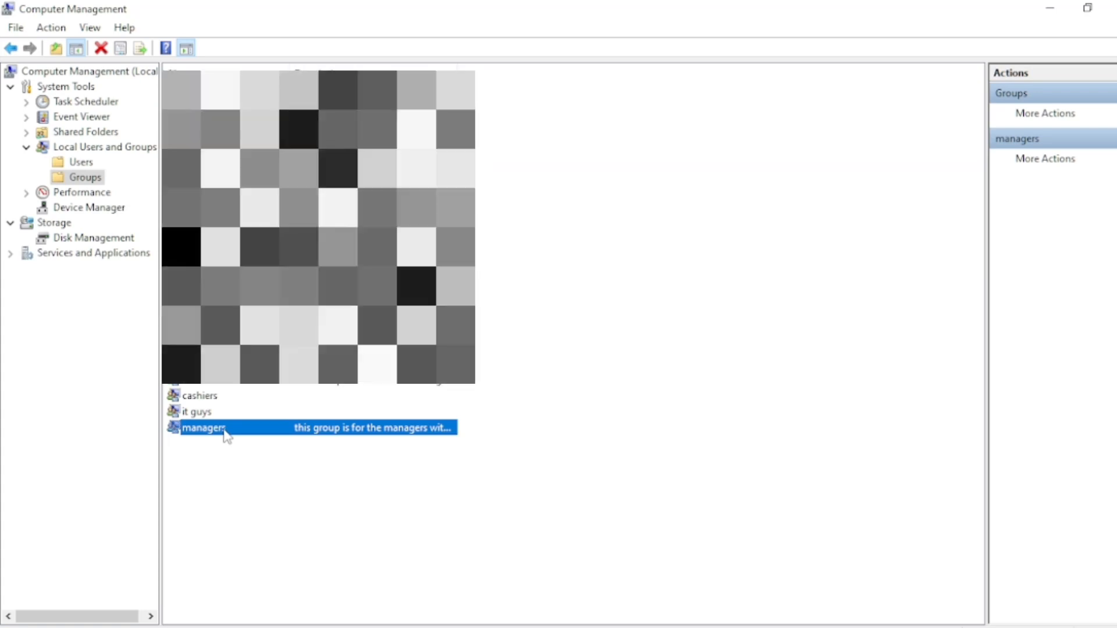
click(201, 460)
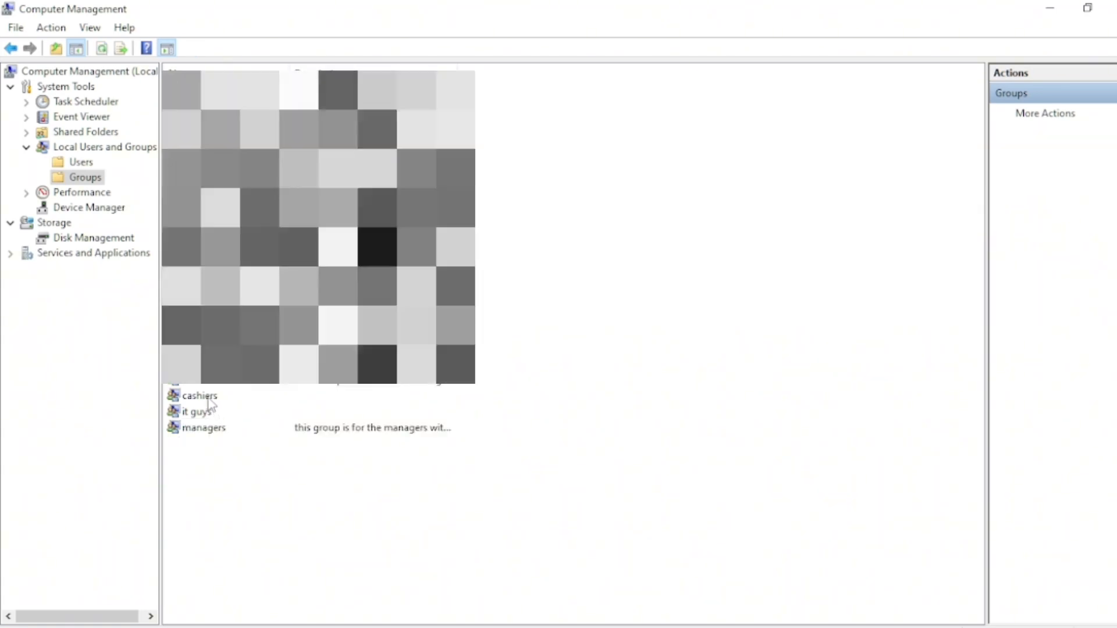
click(208, 400)
click(207, 413)
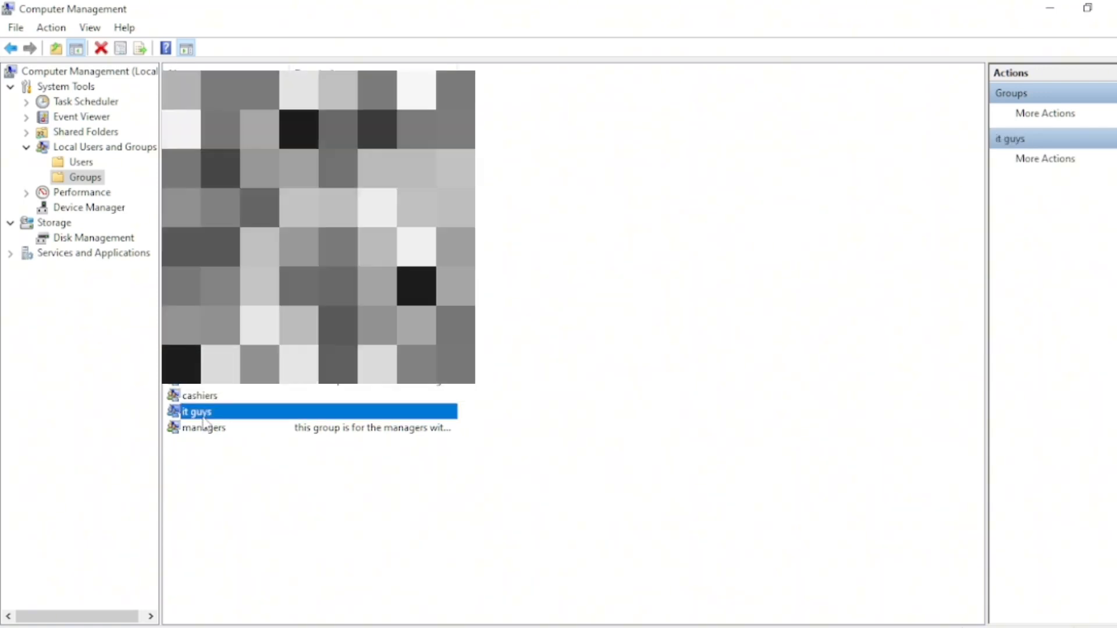
Open the managers group's properties to check its description and members, then close the dialog
click(203, 431)
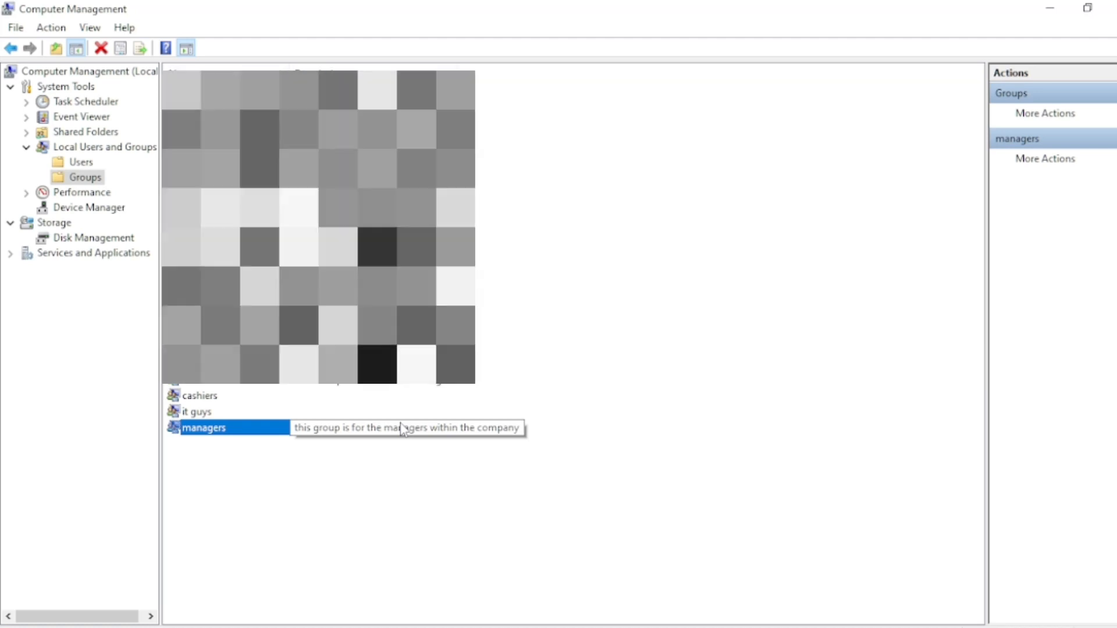
click(291, 445)
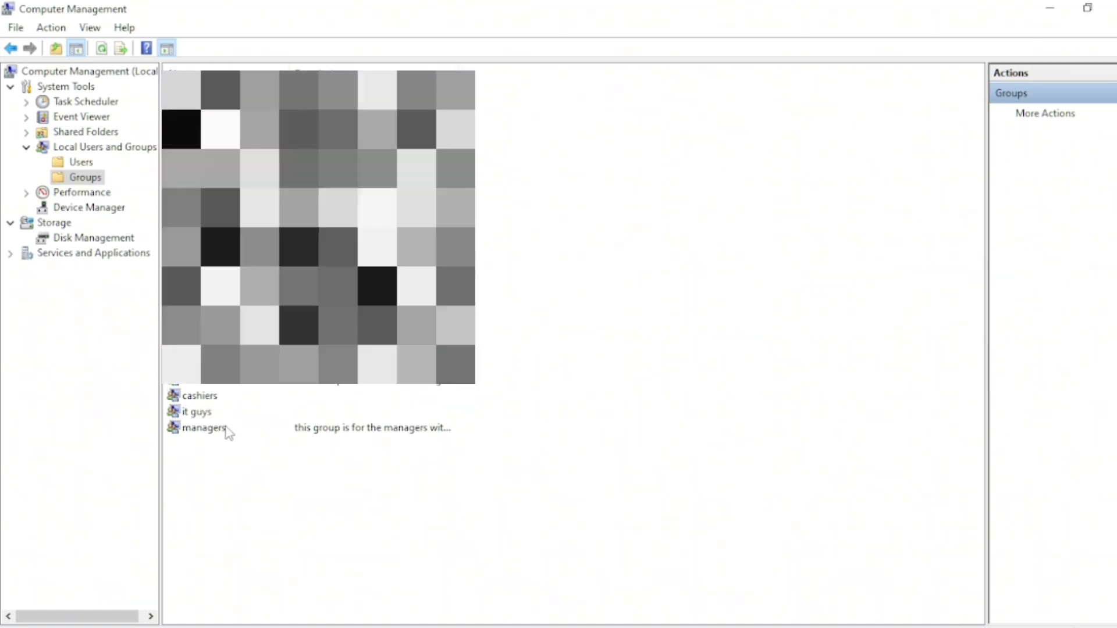
click(226, 428)
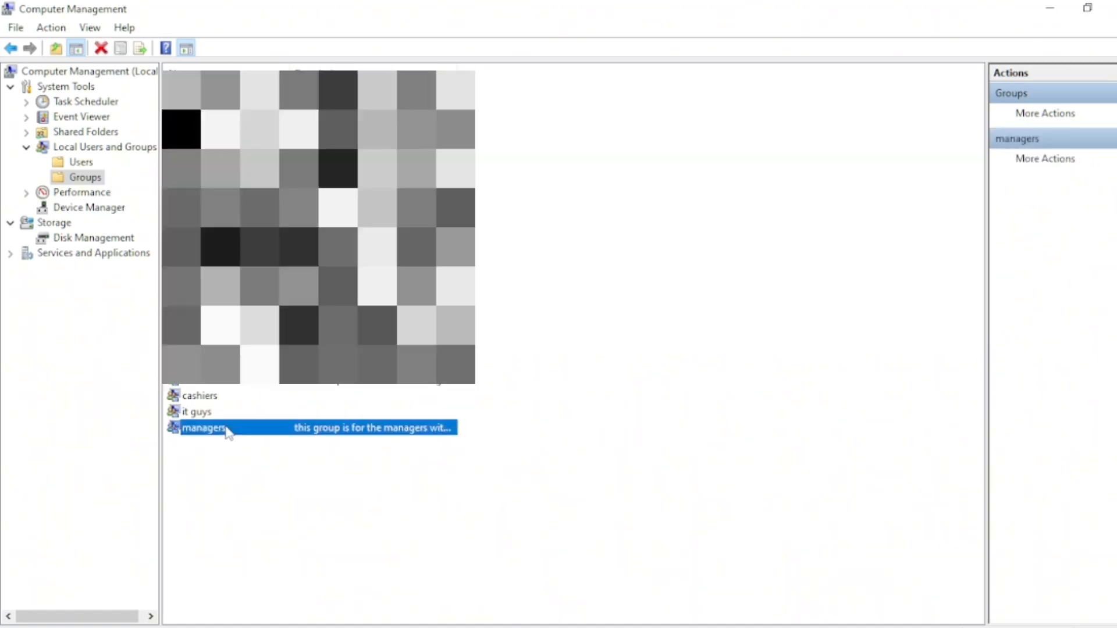
click(1110, 164)
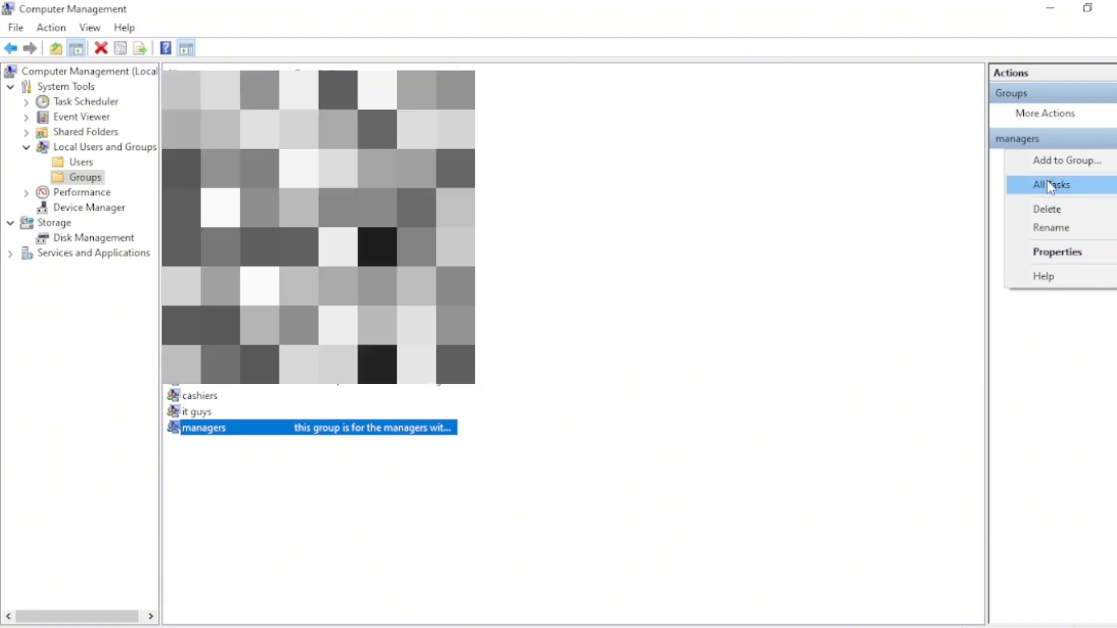
mouse_move(1050, 186)
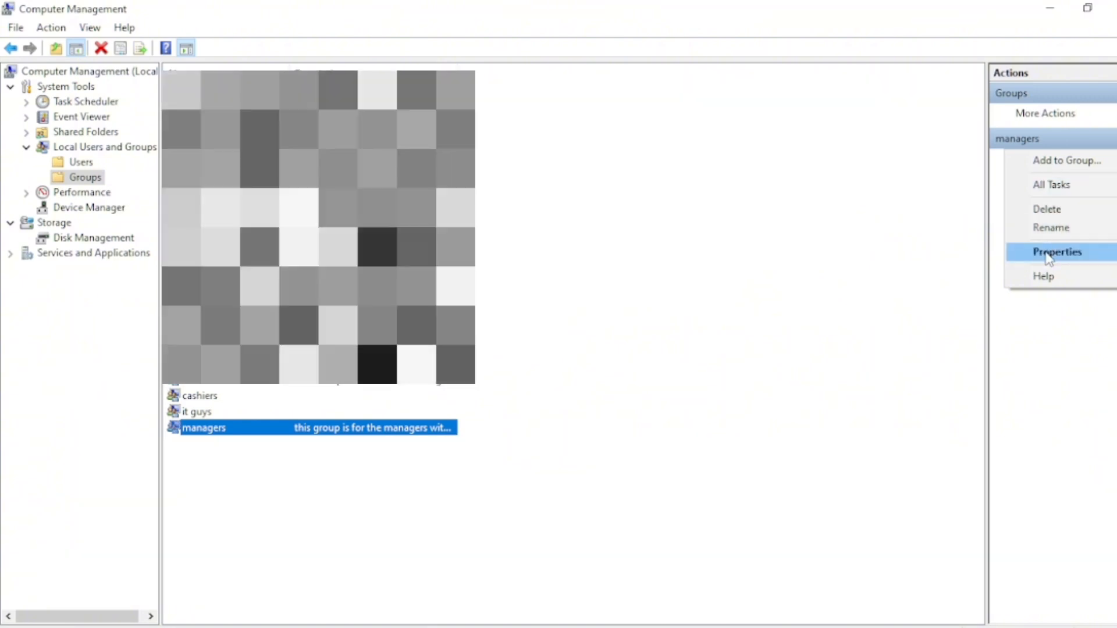
click(1046, 254)
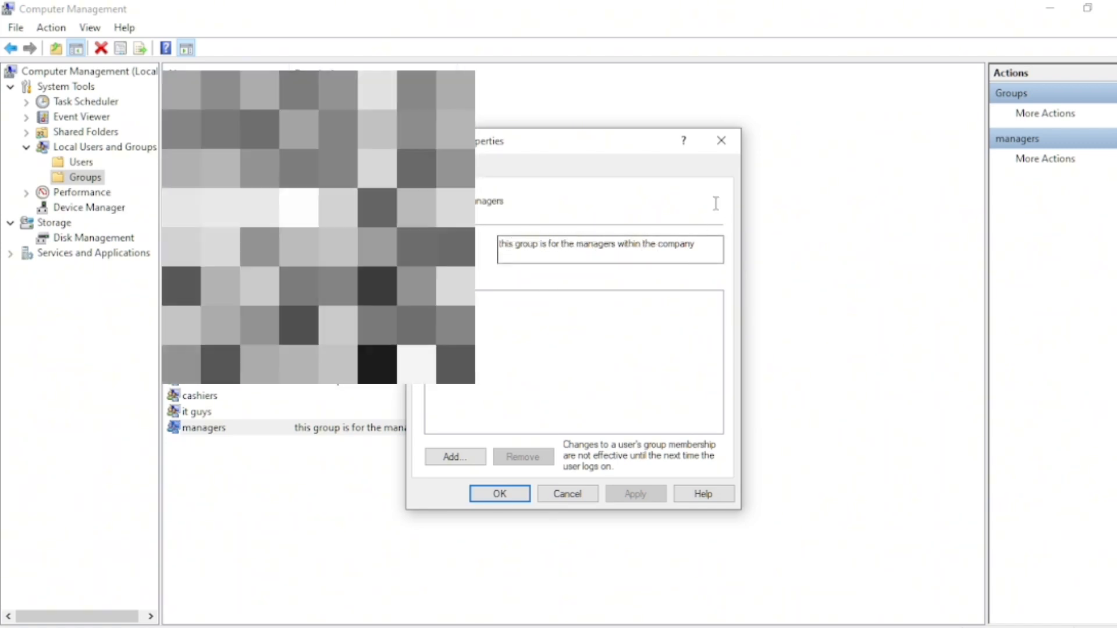
click(723, 142)
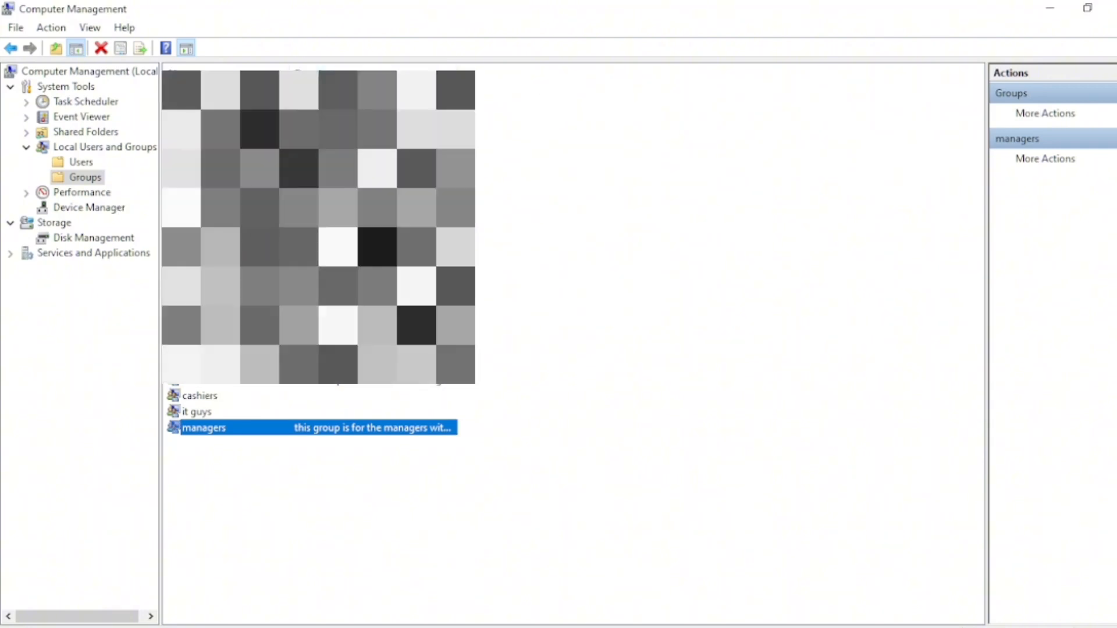
Start a new local user in the Users folder with the manager's user name and the description 'a manager'
click(70, 165)
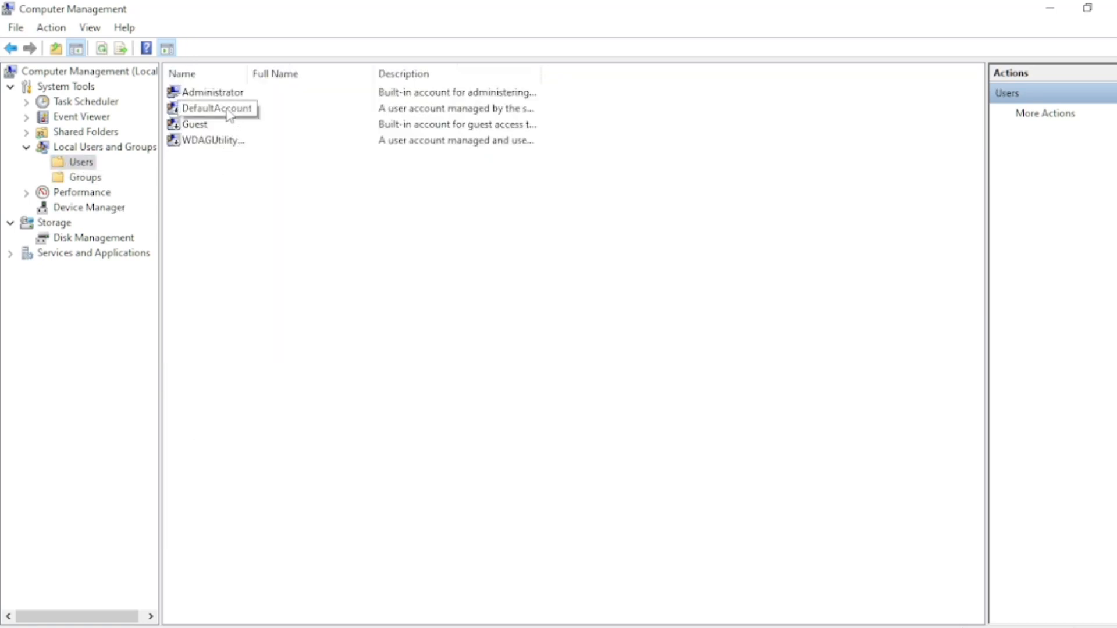
right_click(274, 245)
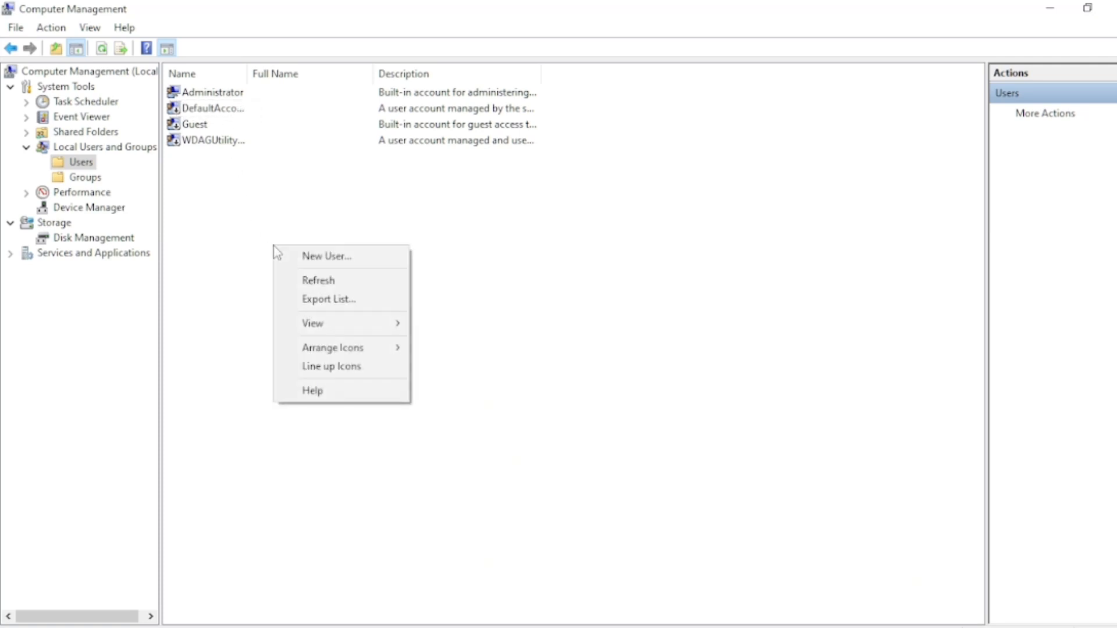
click(303, 258)
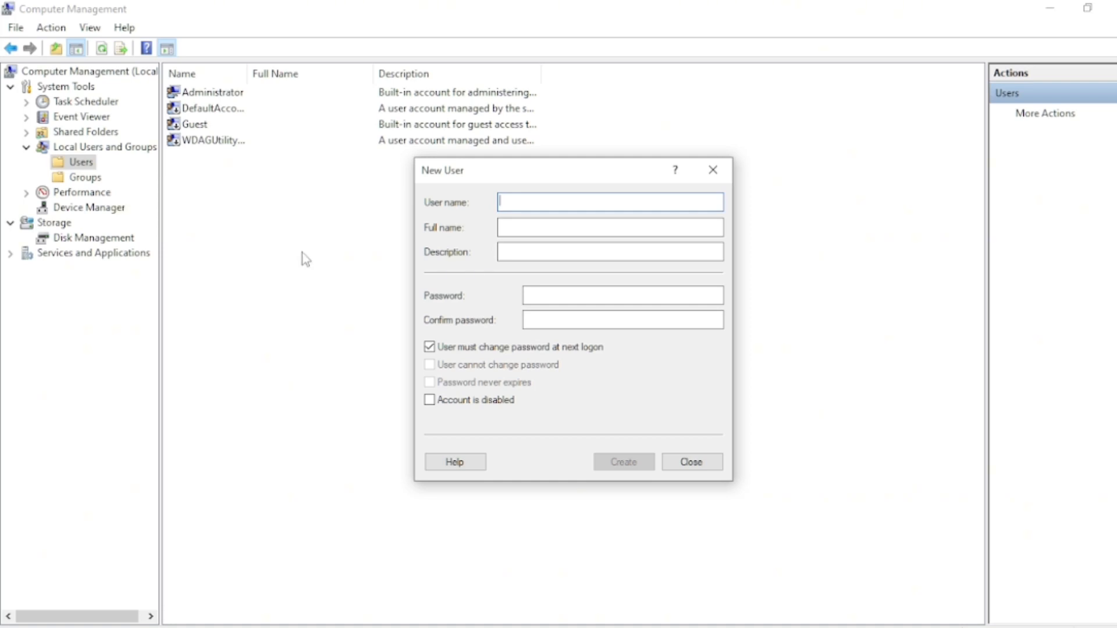
text(mr.akwasi)
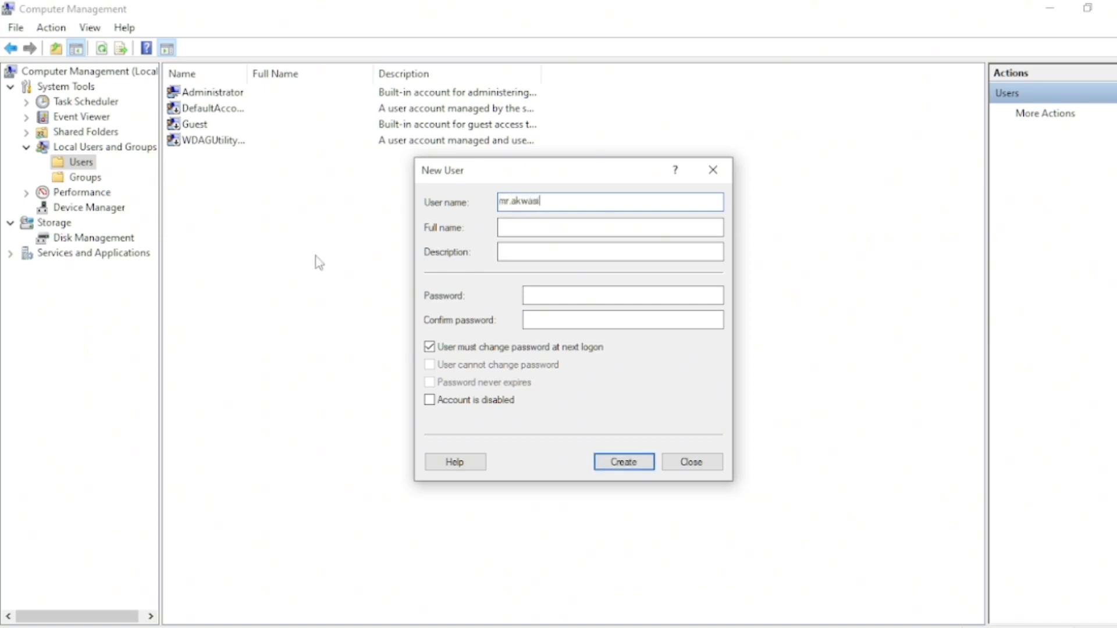
click(515, 227)
text(a mal)
text(ager)
Enter and confirm the new user's password and create the account
key(Tab)
text(*********)
click(541, 321)
text(*****)
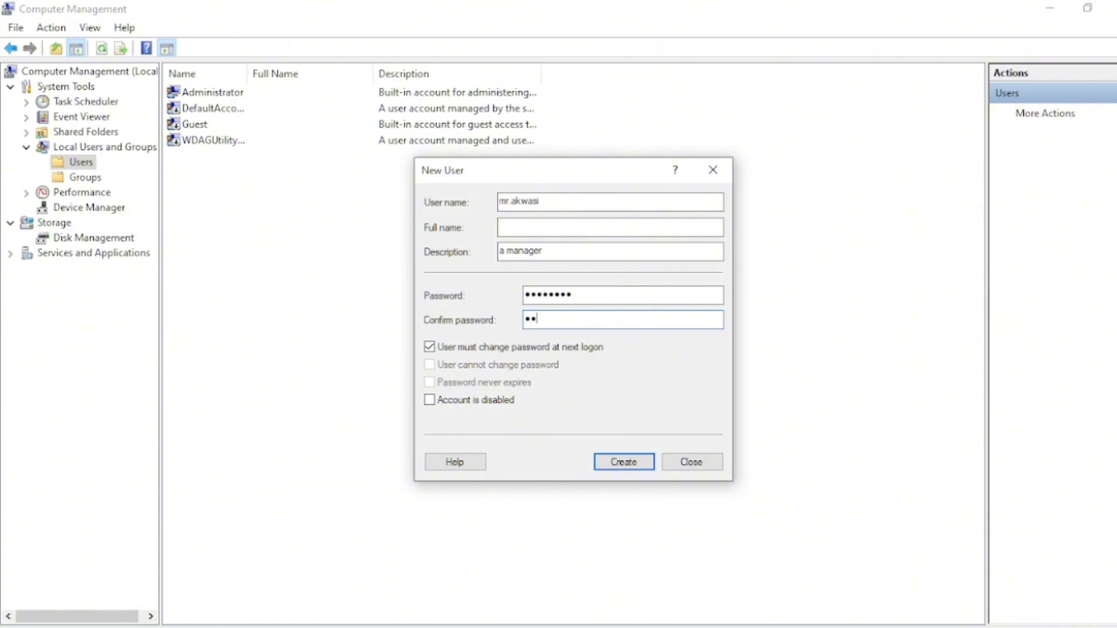
text(****)
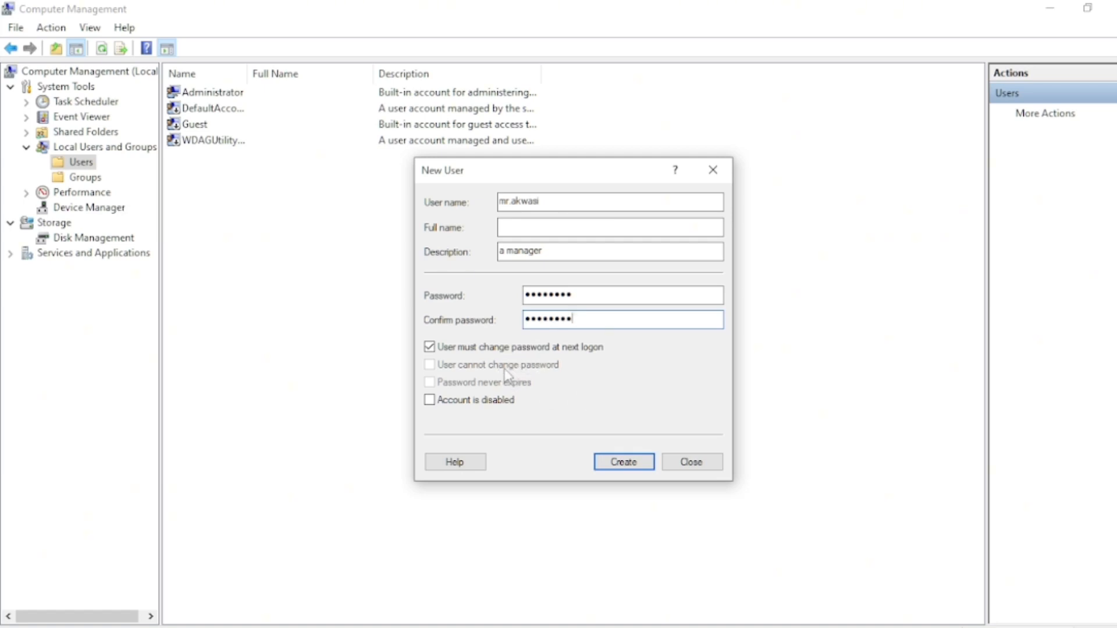
click(618, 463)
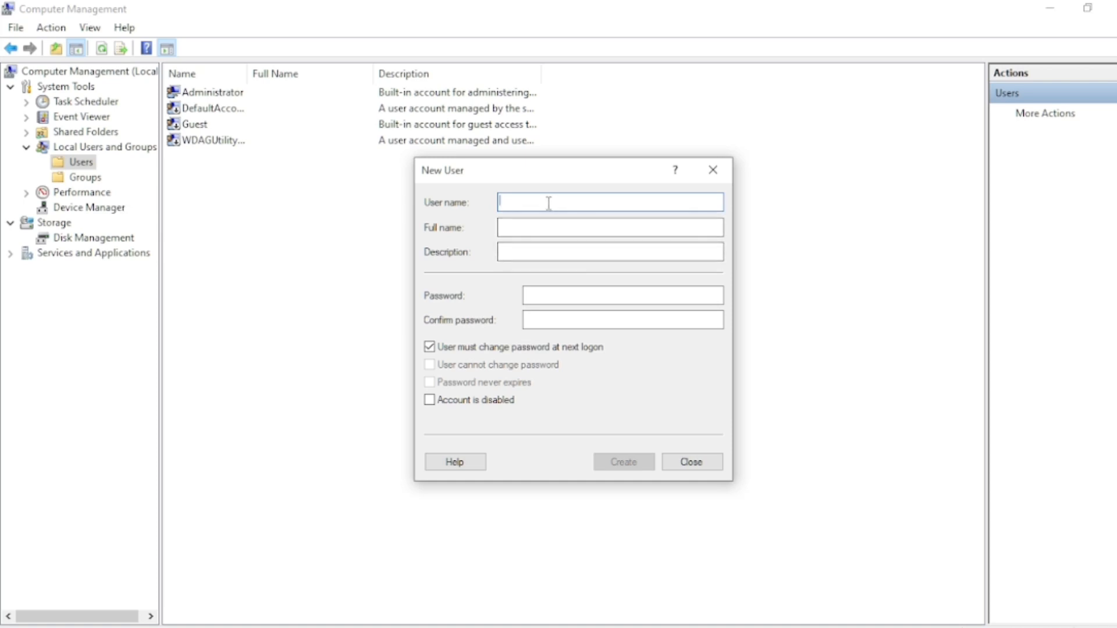
Enter another new user's user name for the cashier with the description 'cahier'
text(mr)
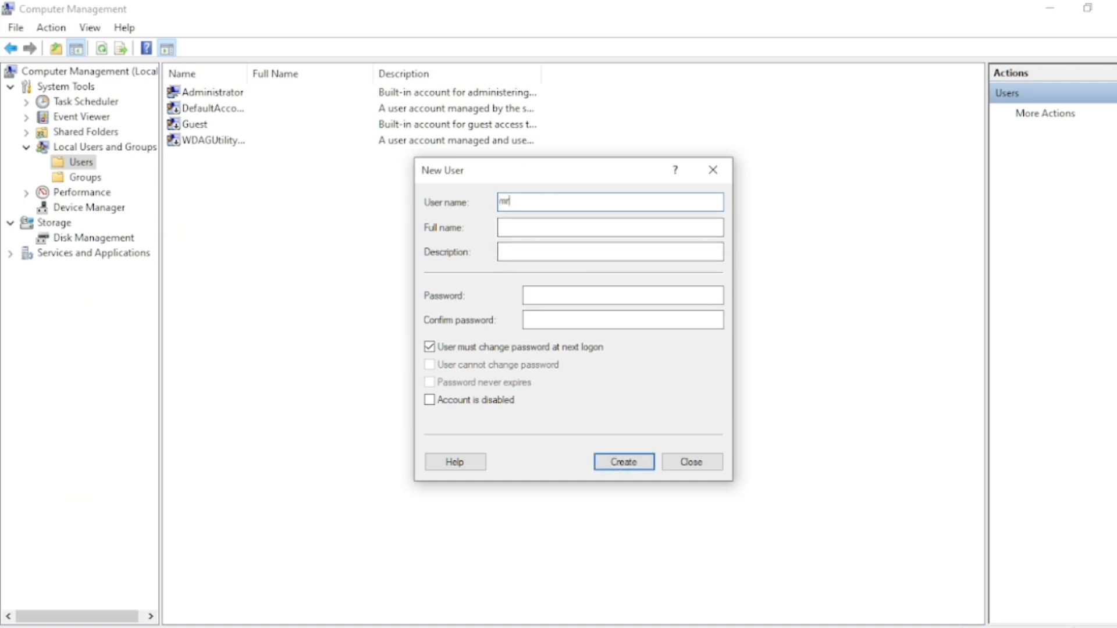
text(.wilson)
click(524, 250)
text(cahier)
Enter and confirm the cashier account's password and create the account
click(550, 296)
text(123456789)
click(545, 322)
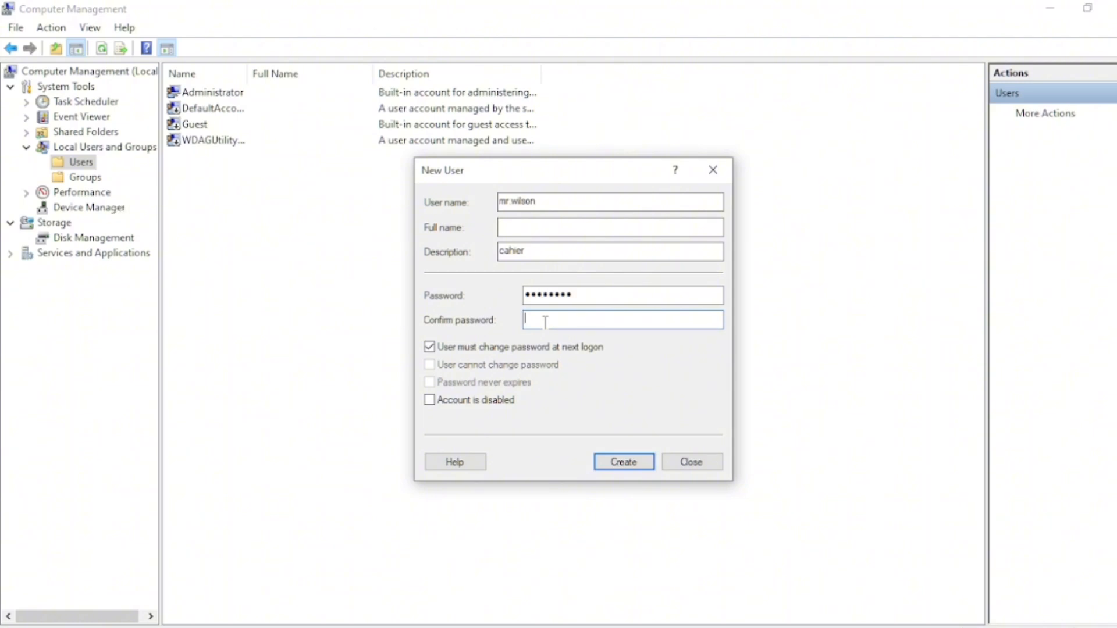
text(*********)
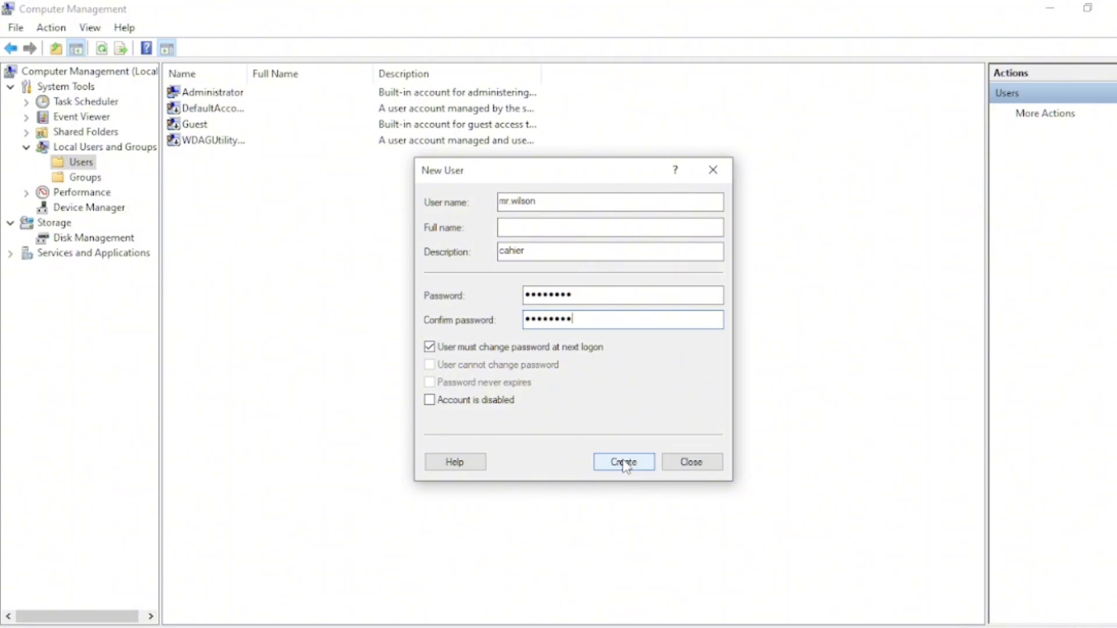
click(624, 465)
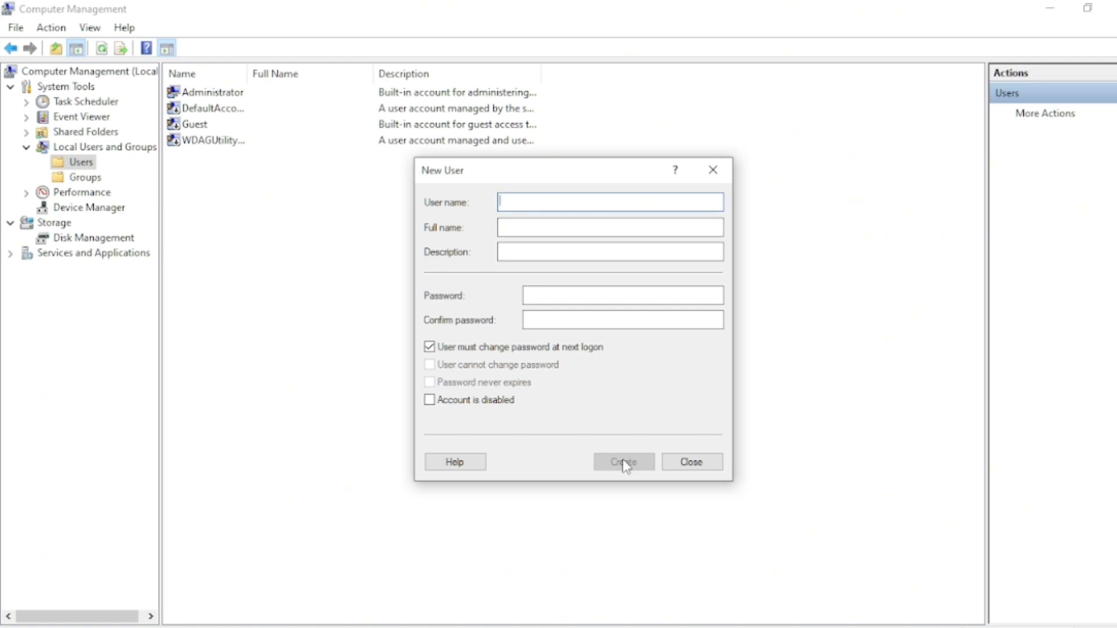
Enter a third new user's user name for the IT staff member with the description 'it guy'
text(cyber)
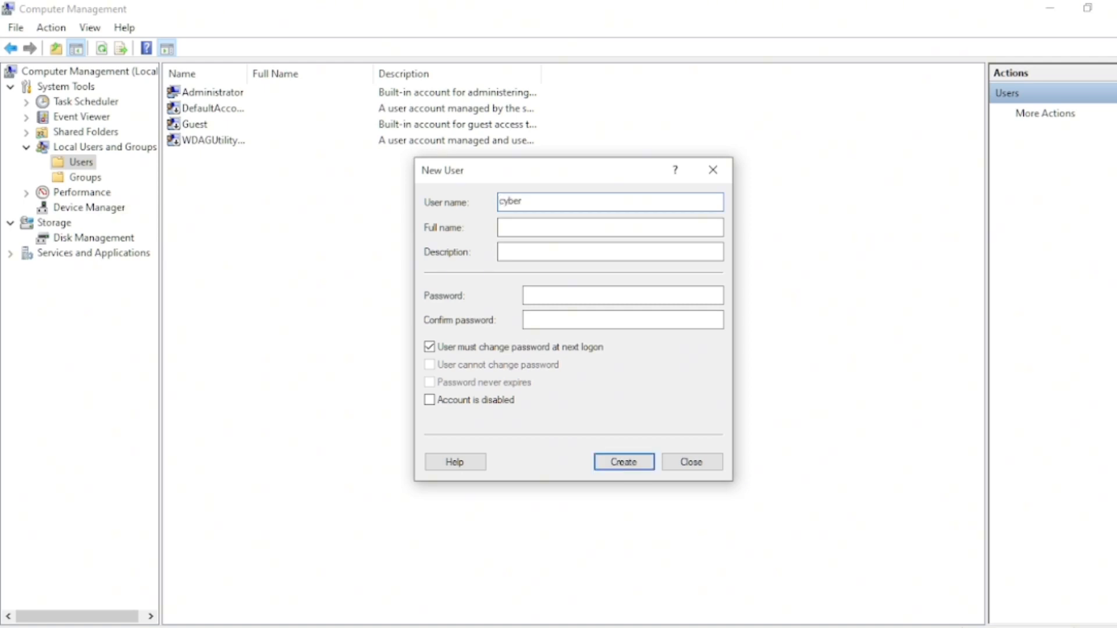
text( digado)
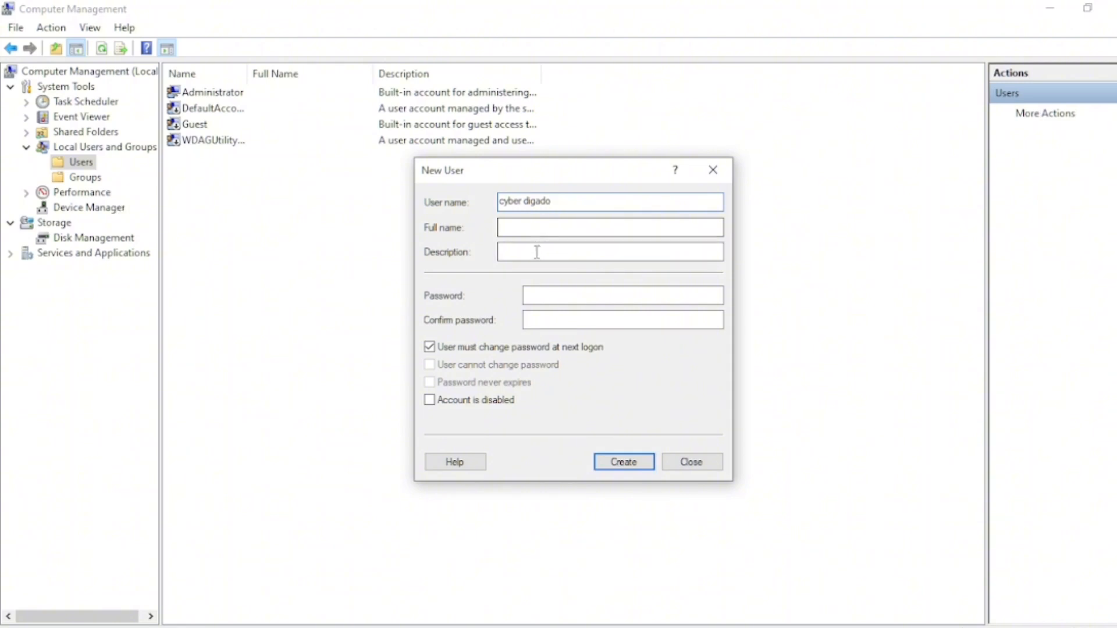
click(527, 253)
text(it guy)
Enter and confirm a matching password for the IT user, create the account and close the dialog
click(540, 293)
text(******)
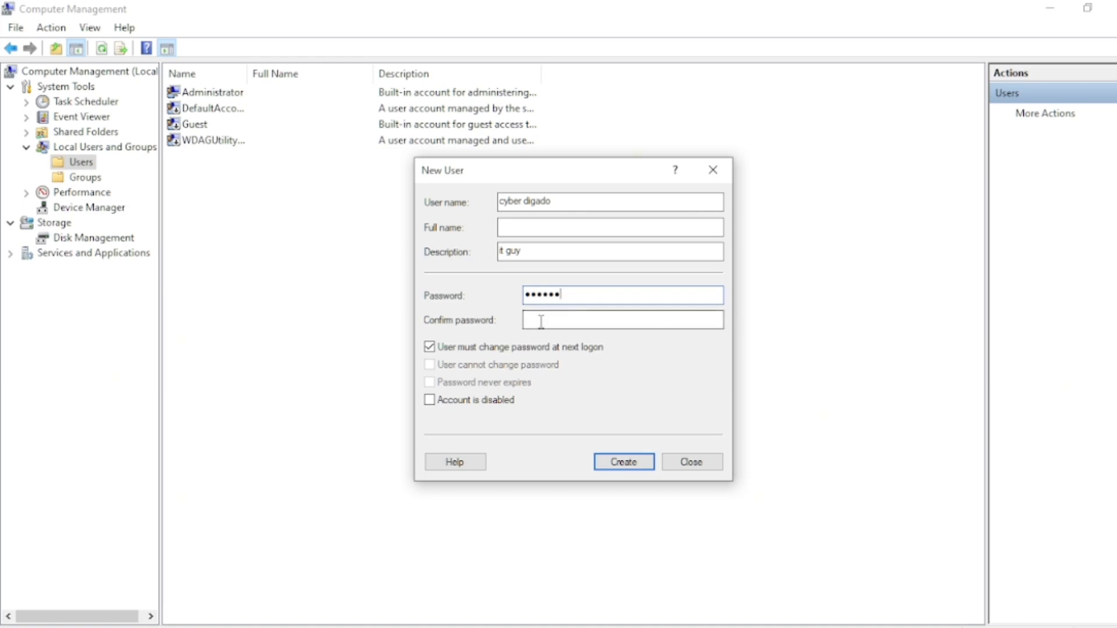
click(540, 321)
text(******)
drag(576, 321, 524, 323)
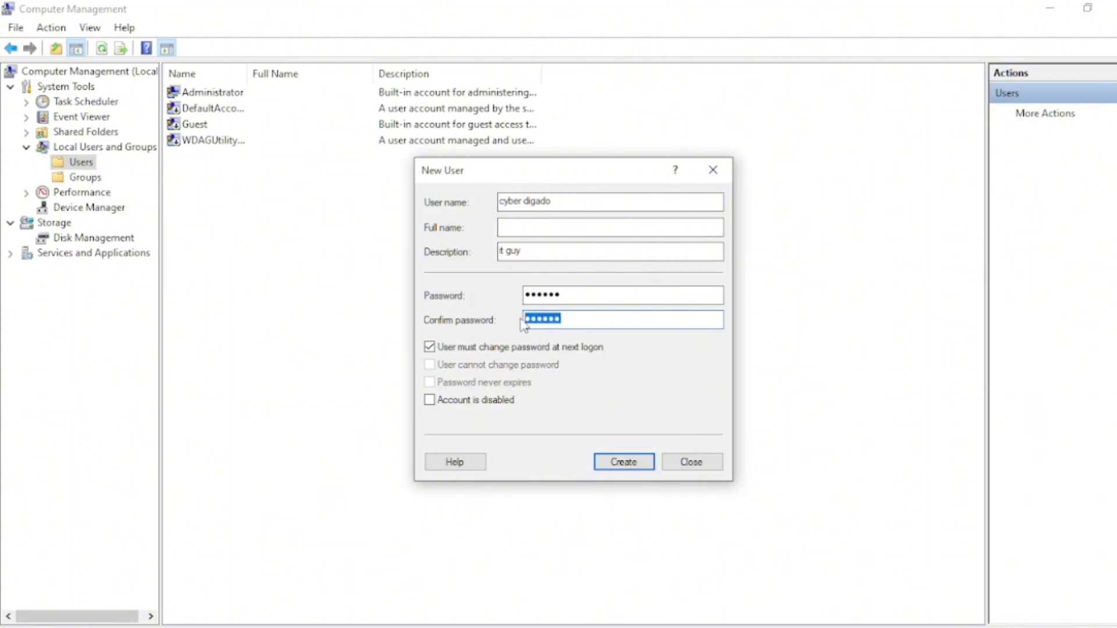
key(BackSpace)
text(************)
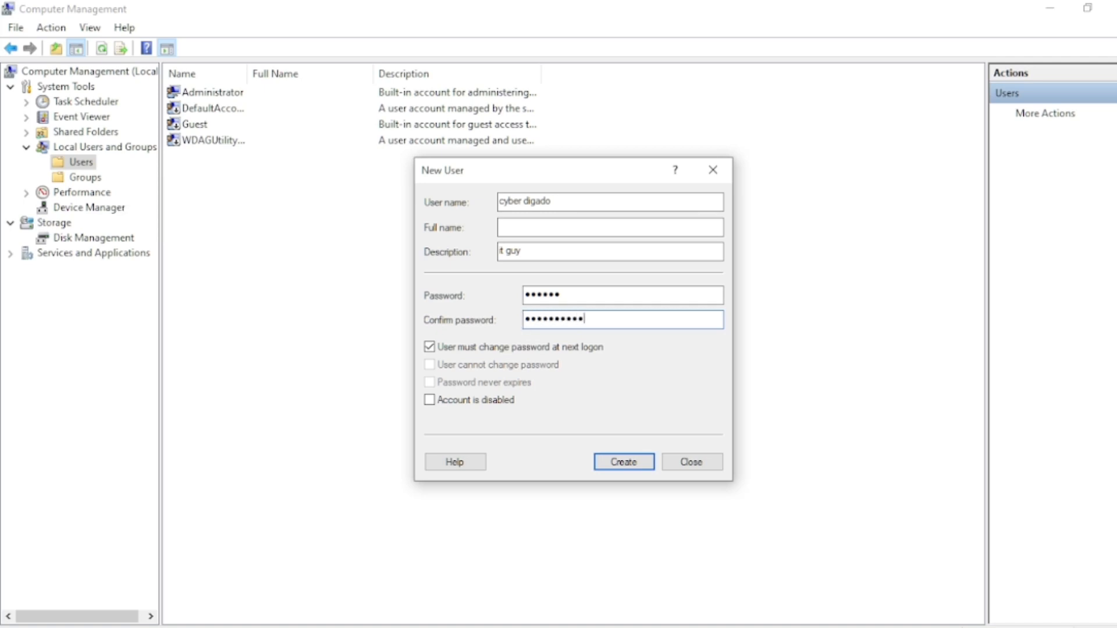
key(shift+Tab)
text(************)
click(631, 465)
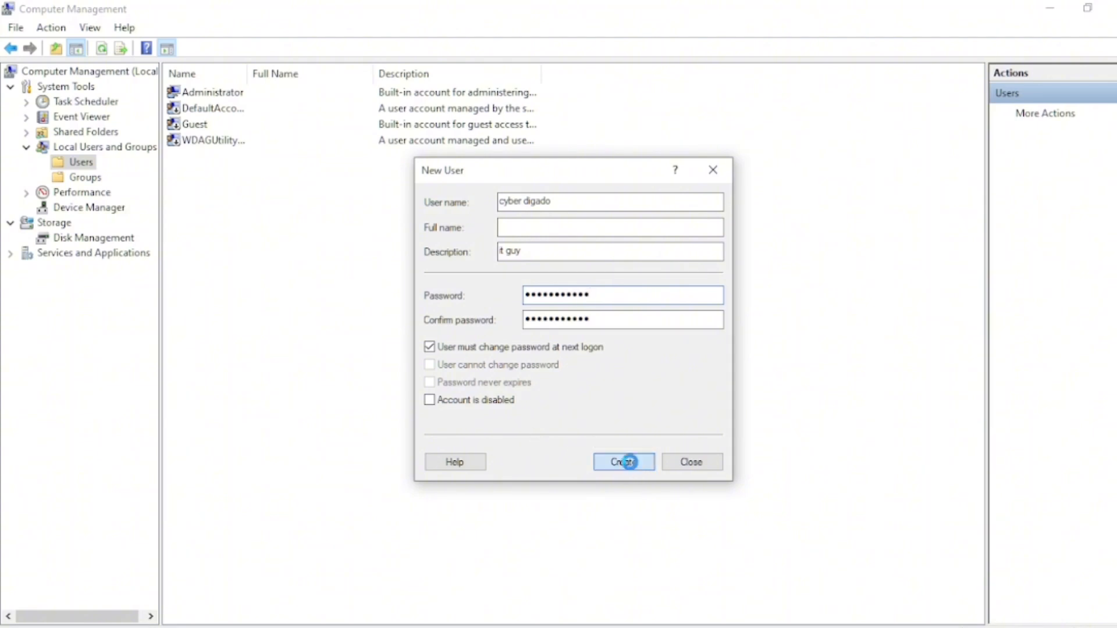
click(714, 170)
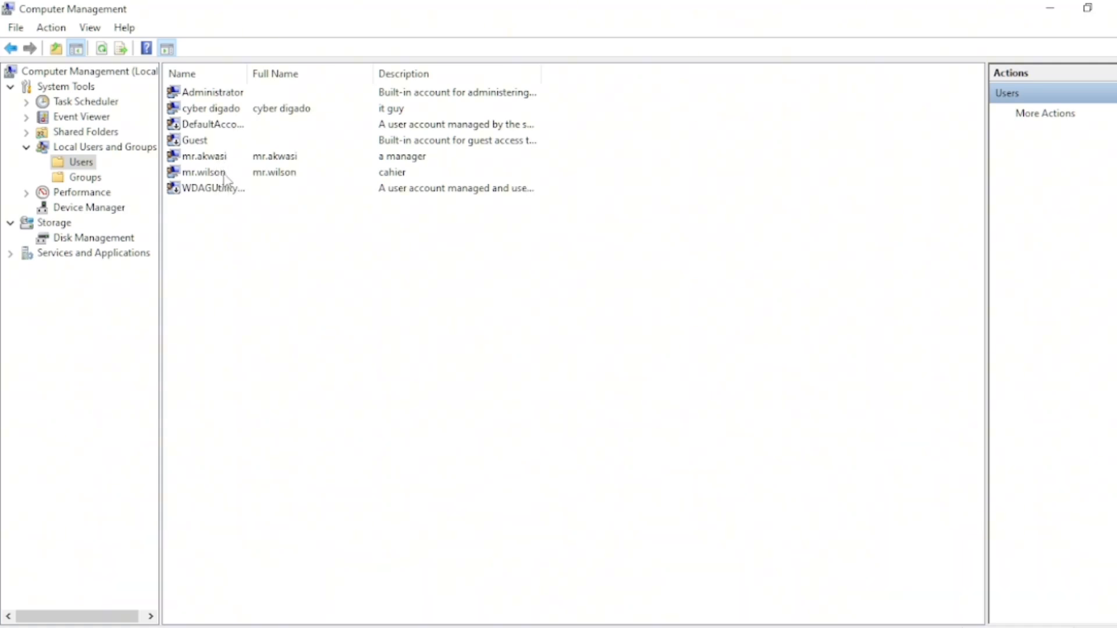
Review the new user accounts and the groups by switching between the Users and Groups folders
click(311, 179)
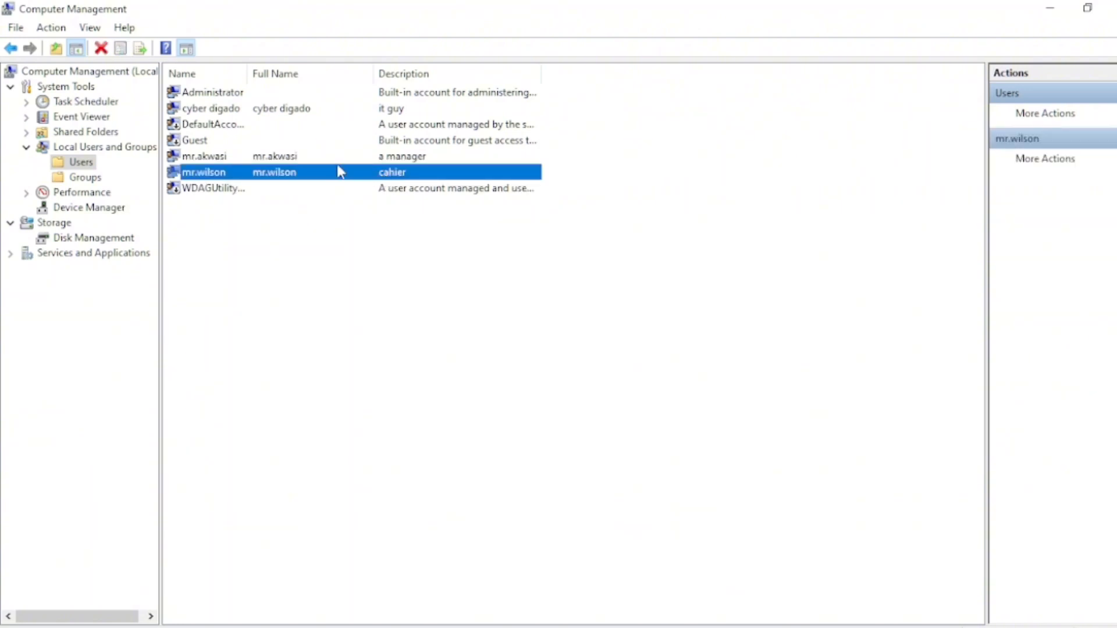
click(326, 161)
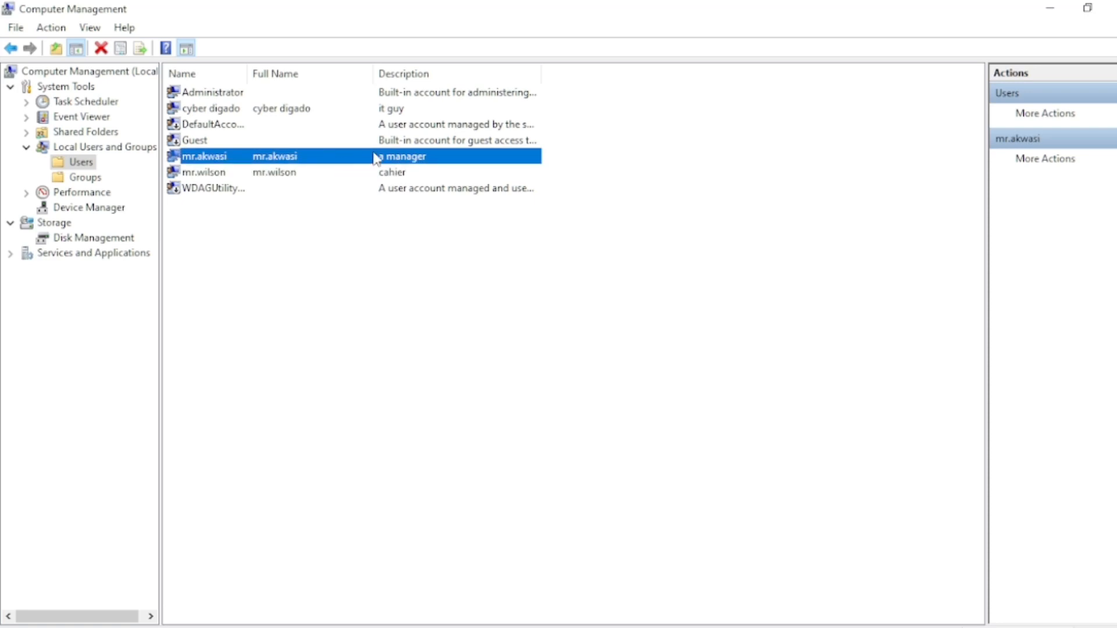
click(257, 110)
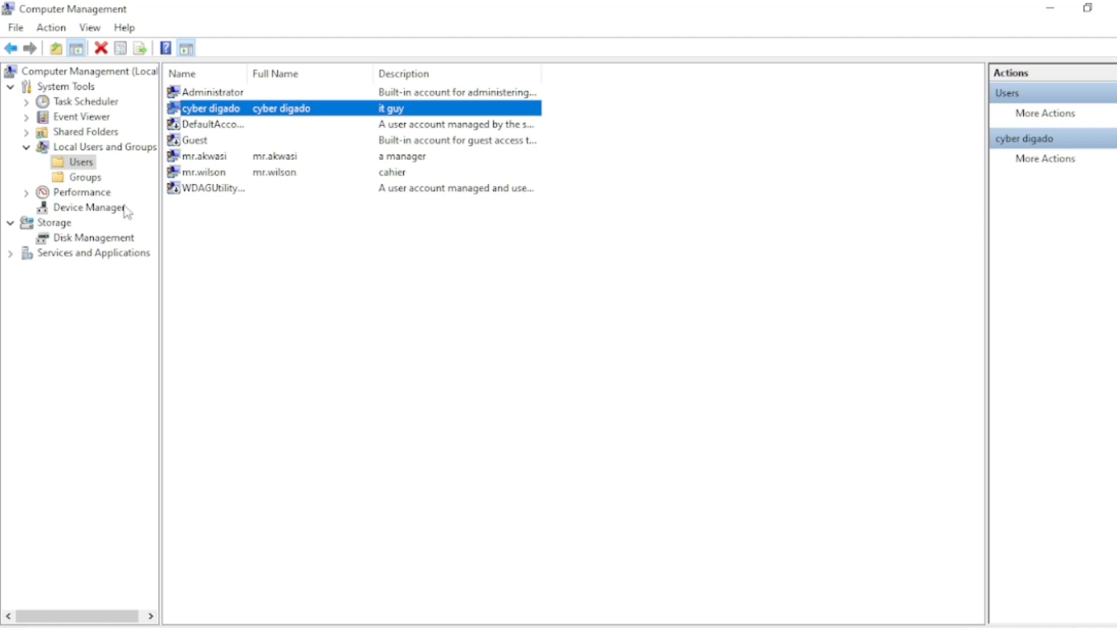
click(97, 182)
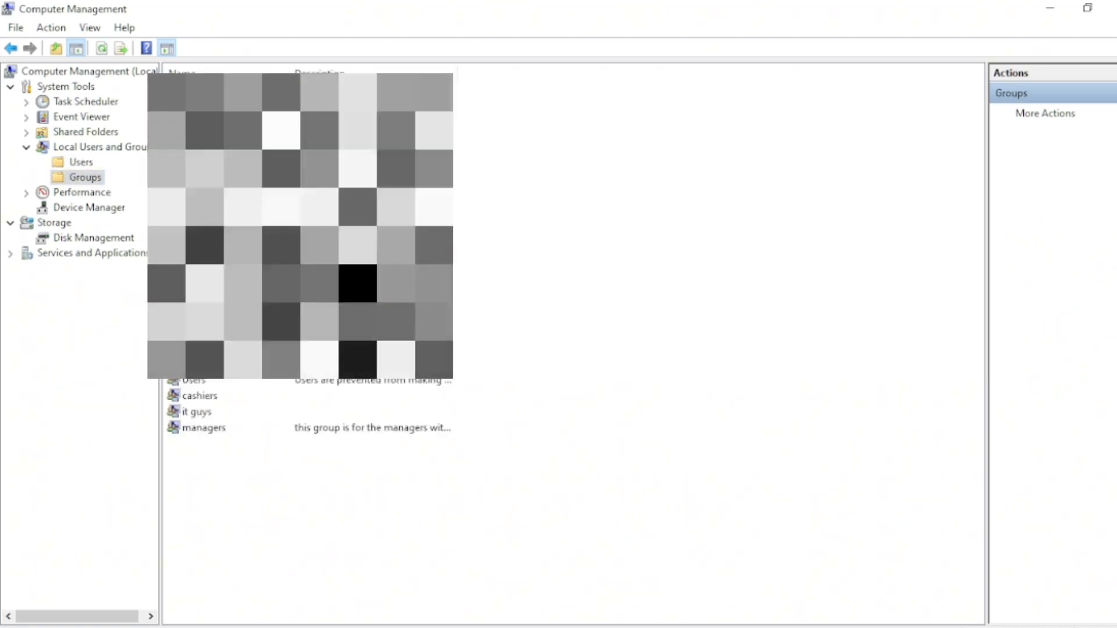
click(201, 397)
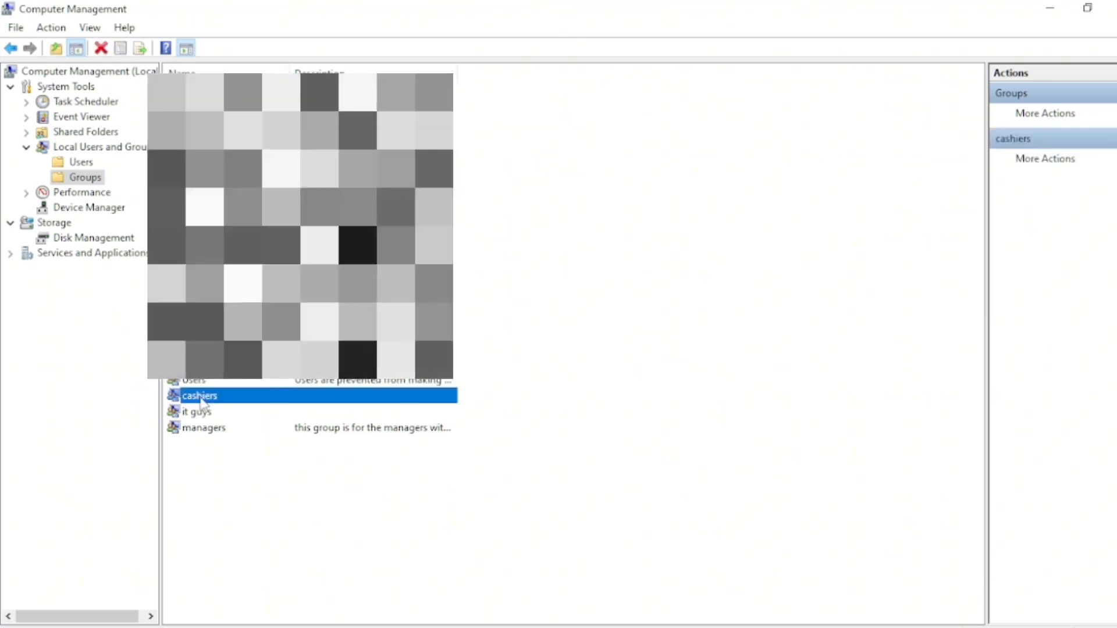
click(81, 163)
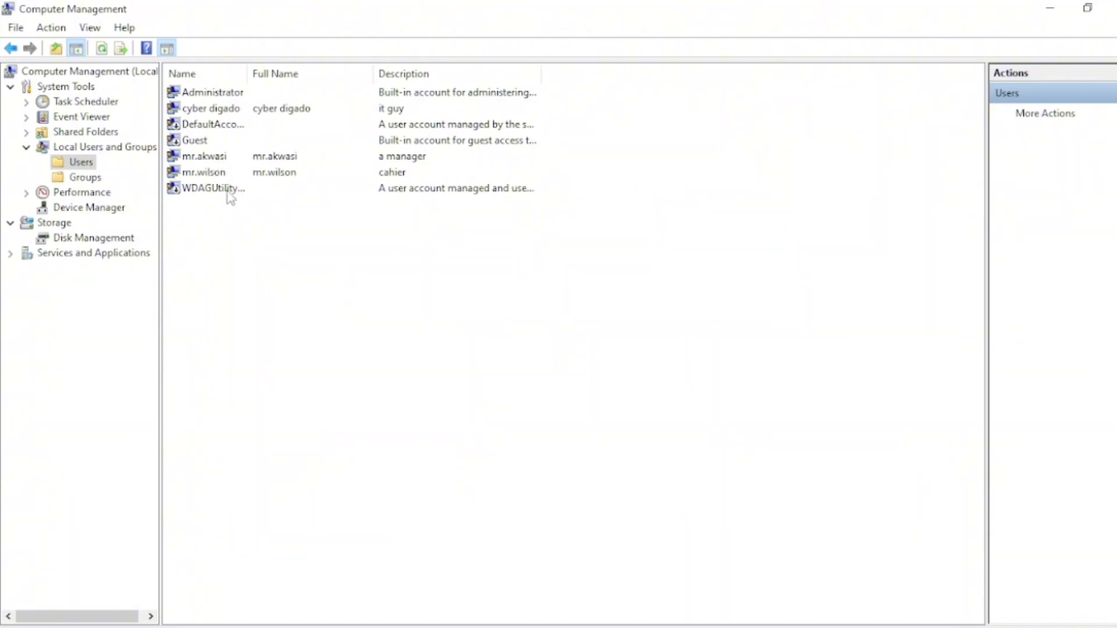
click(310, 173)
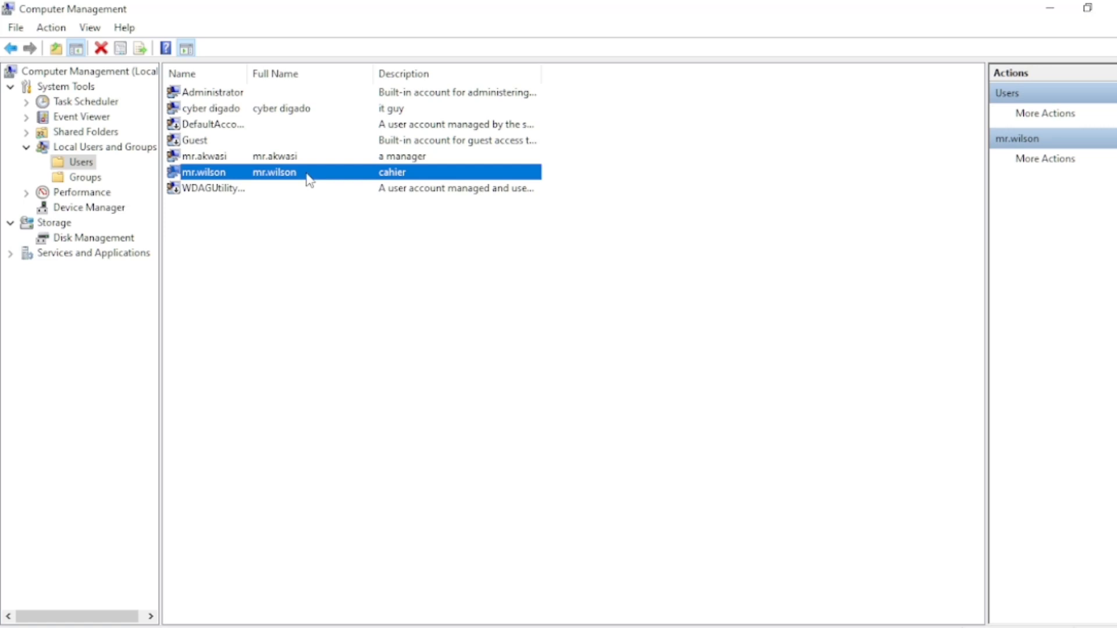
click(99, 181)
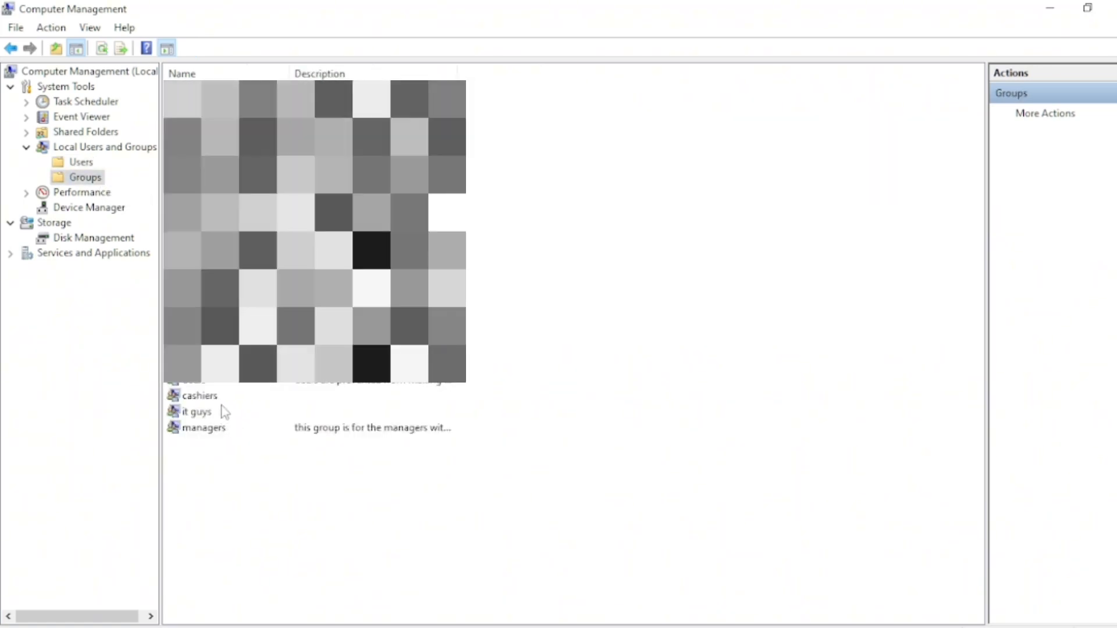
click(221, 400)
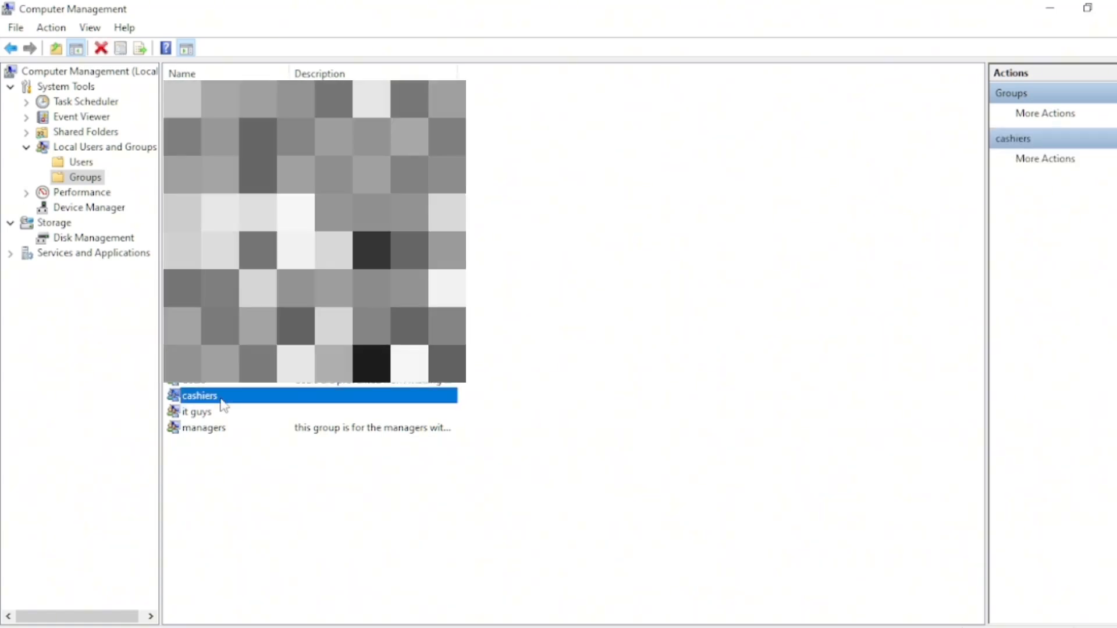
Add the cashier user account as a member of the cashiers group through the group's properties and apply the change
right_click(204, 401)
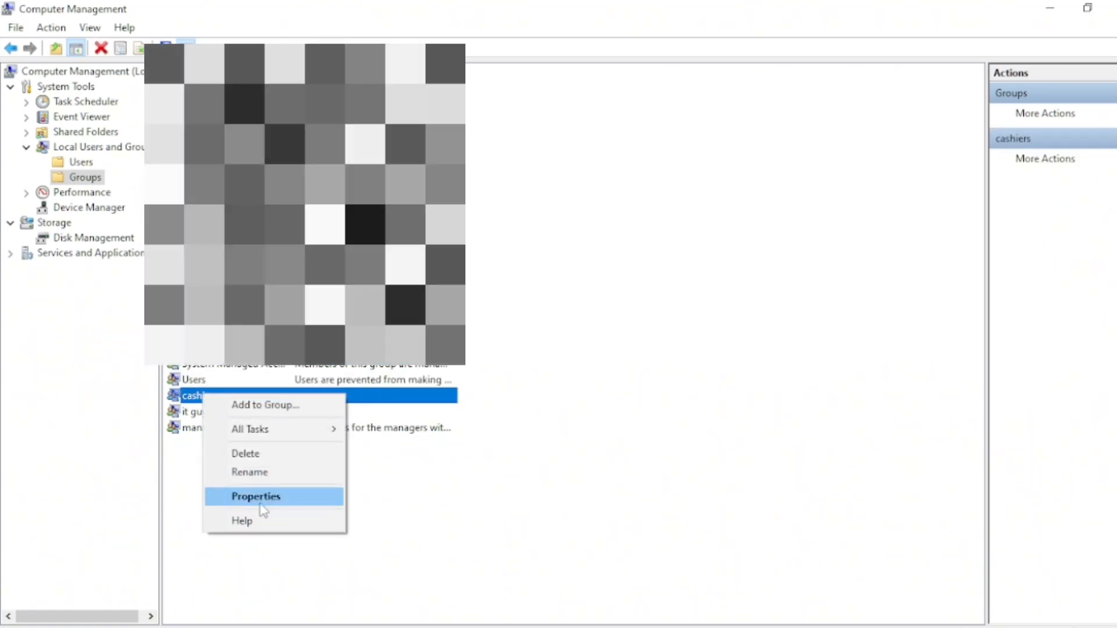
click(261, 501)
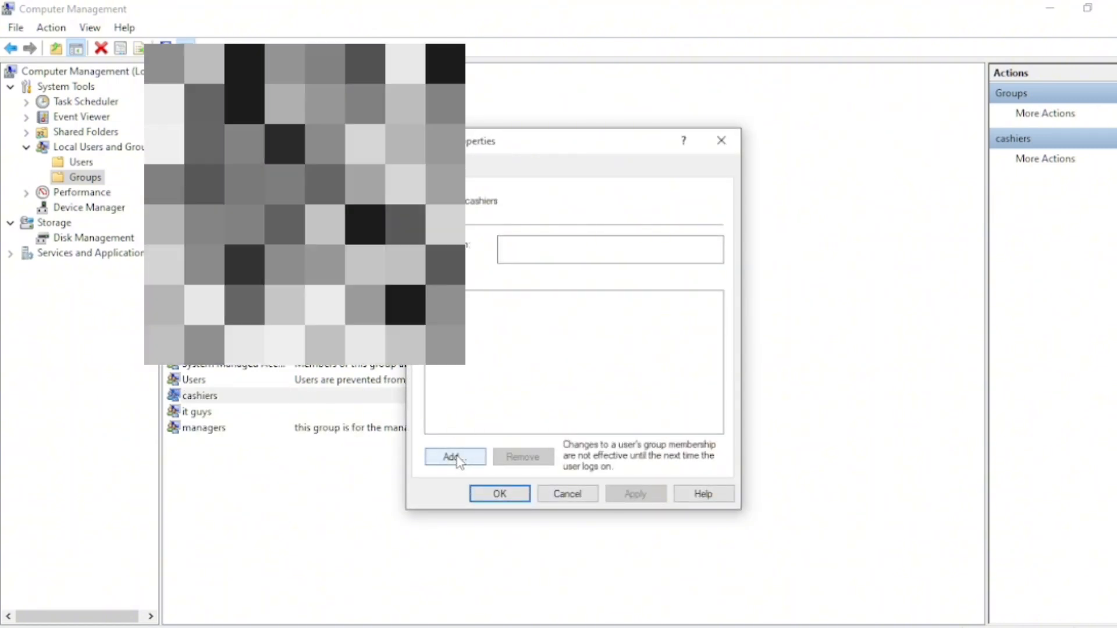
click(455, 458)
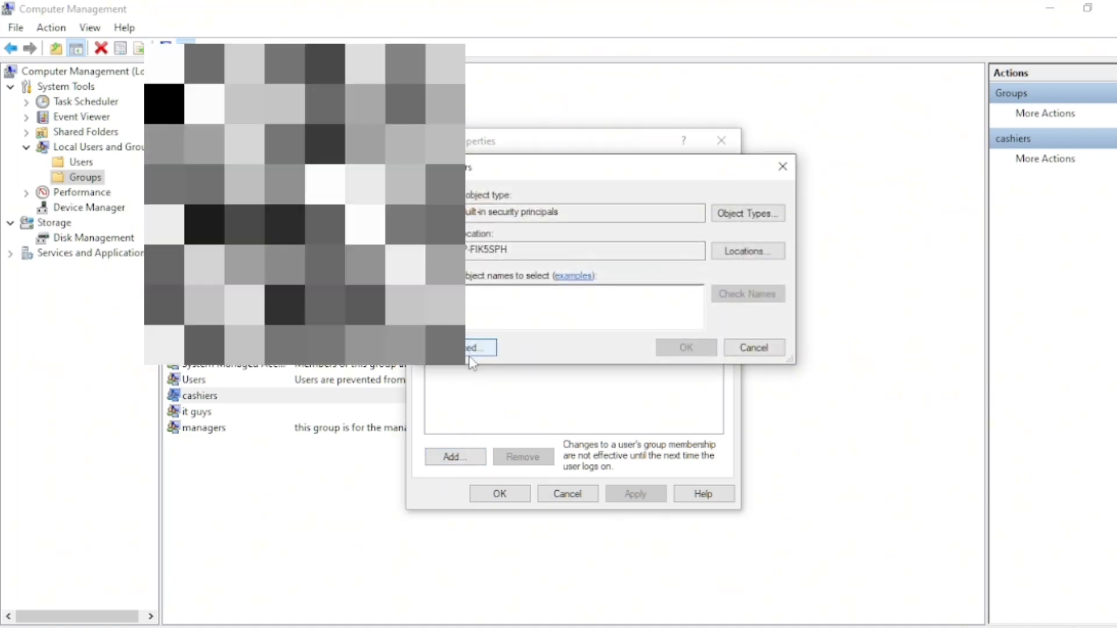
click(472, 348)
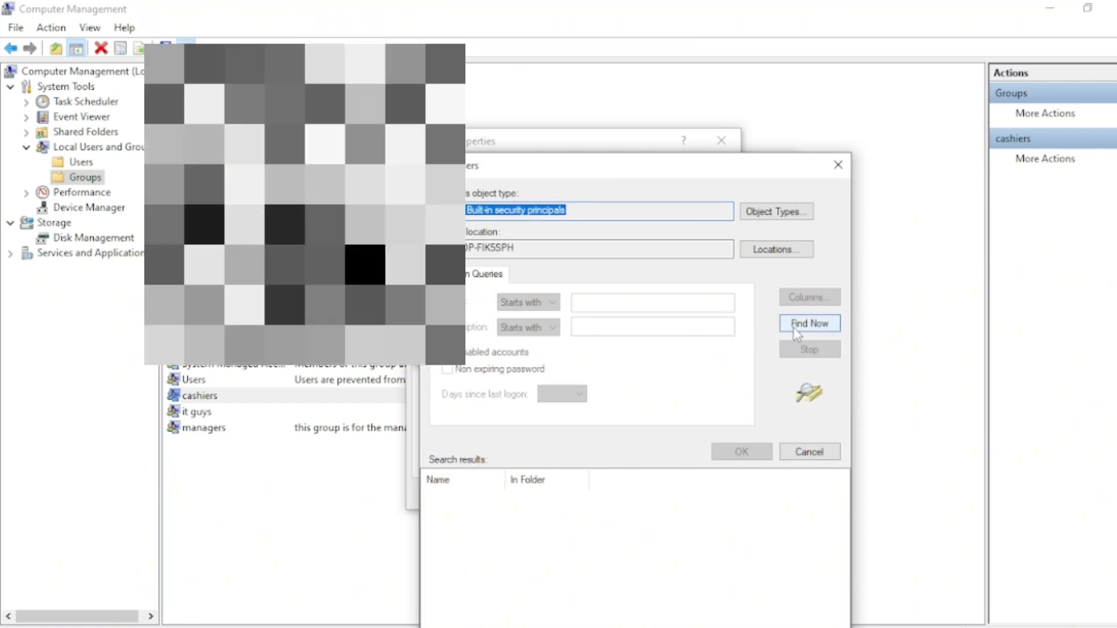
click(795, 326)
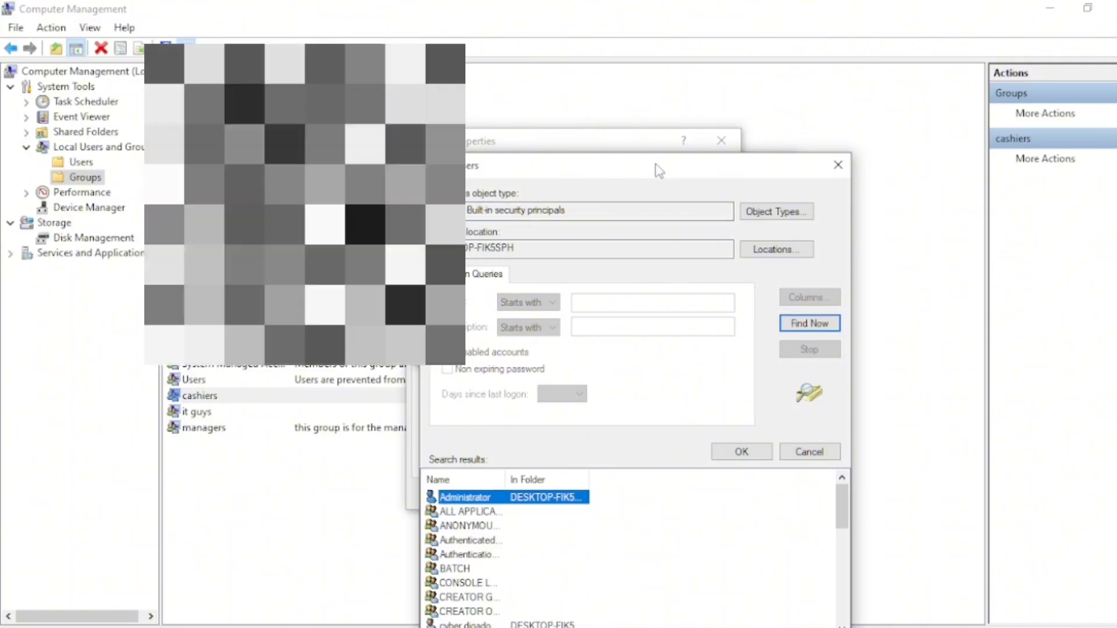
drag(659, 170, 653, 86)
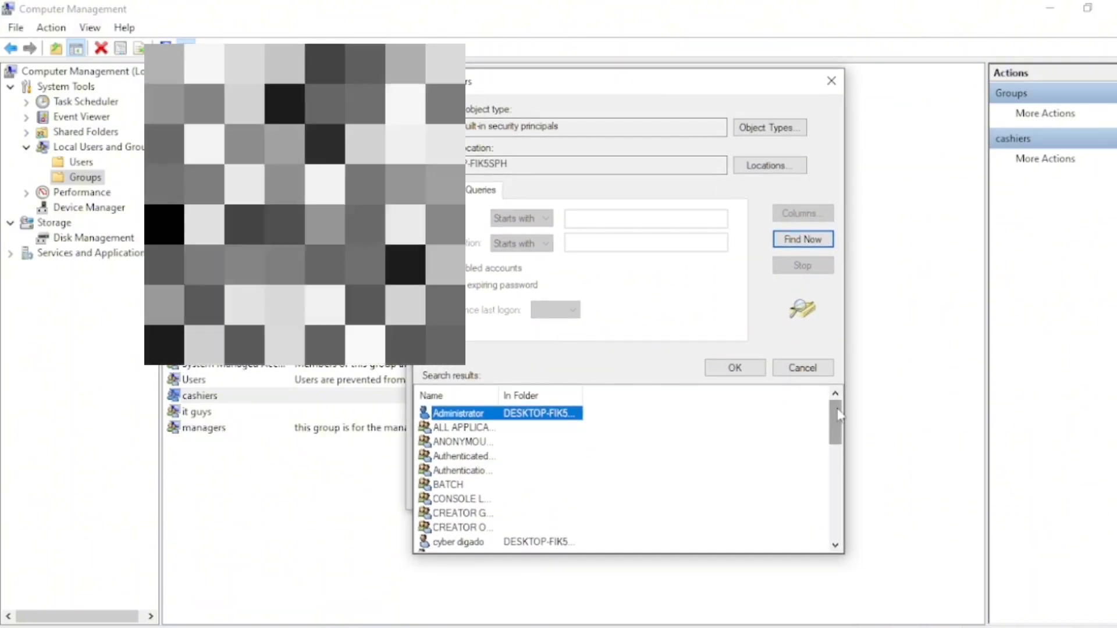
drag(836, 414, 839, 471)
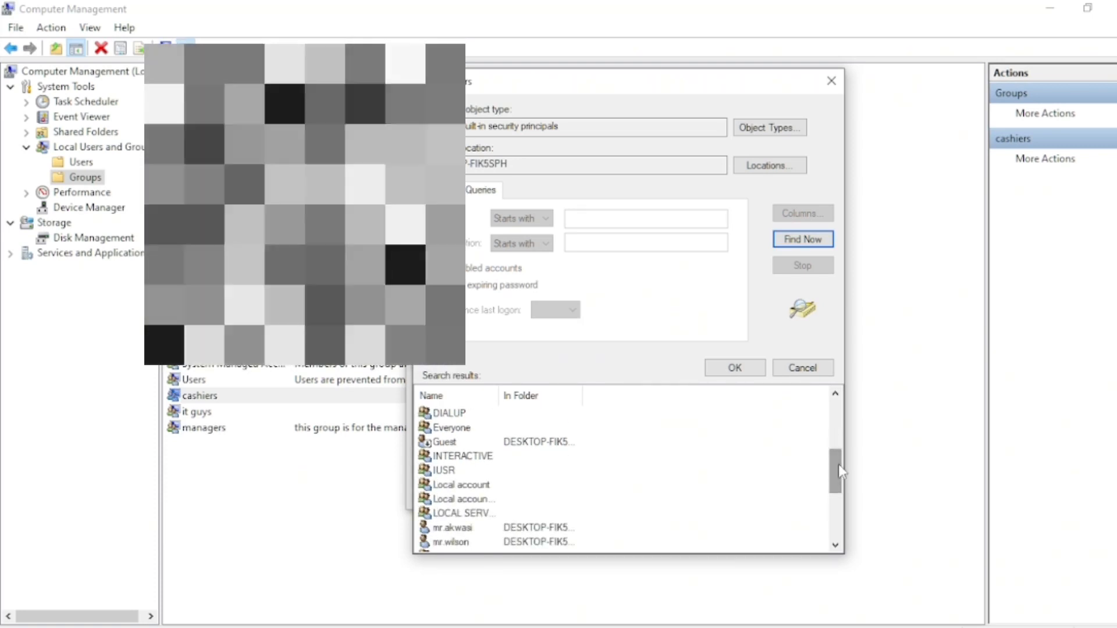
click(546, 542)
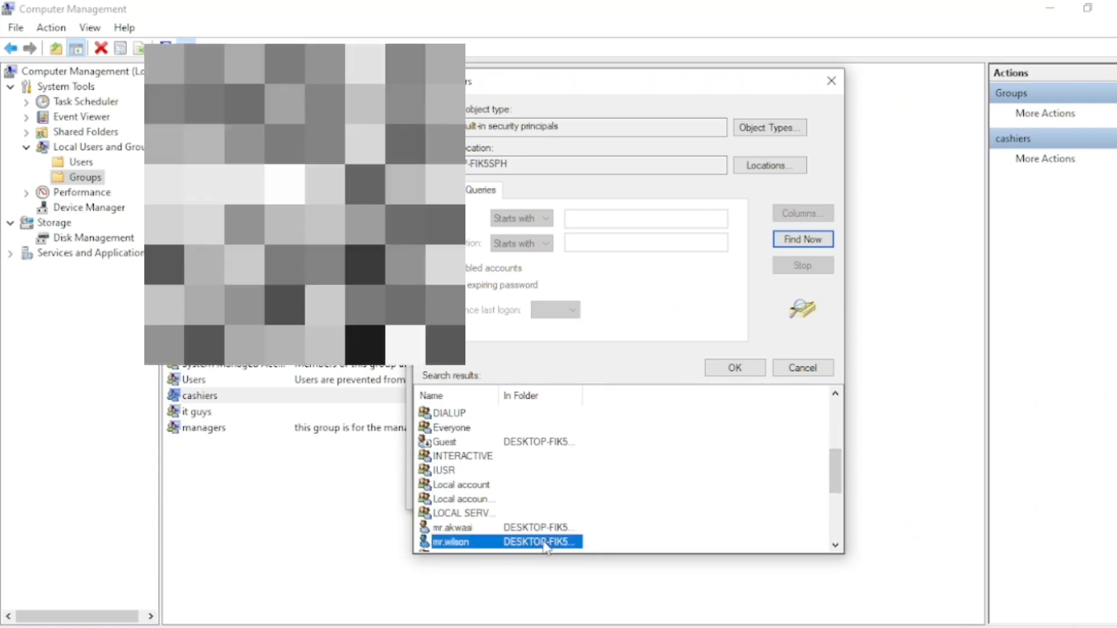
double_click(545, 542)
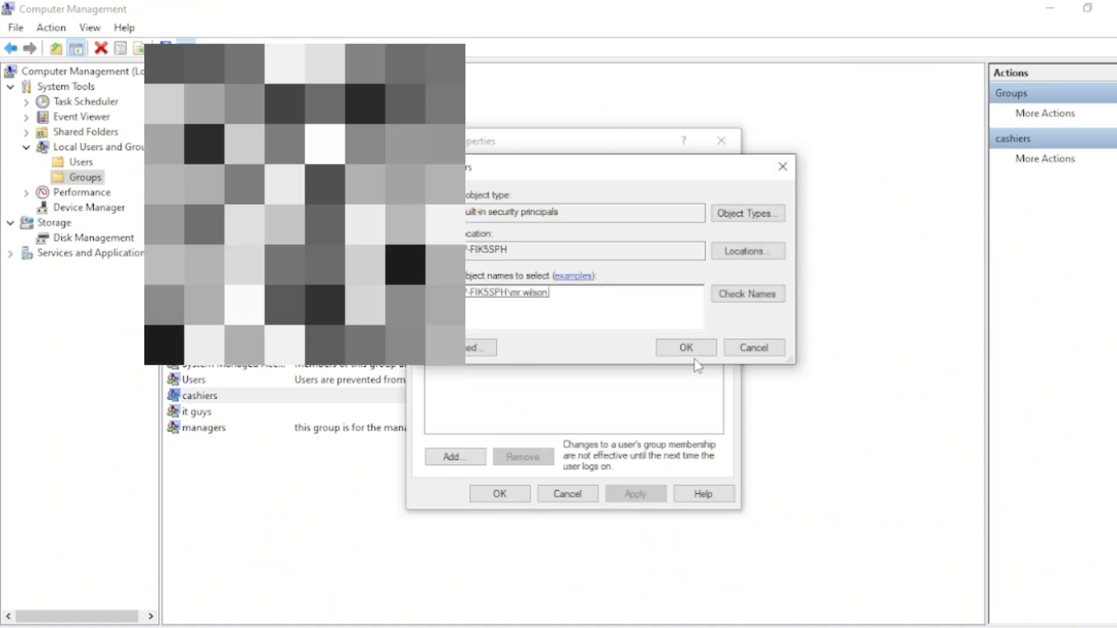
click(686, 347)
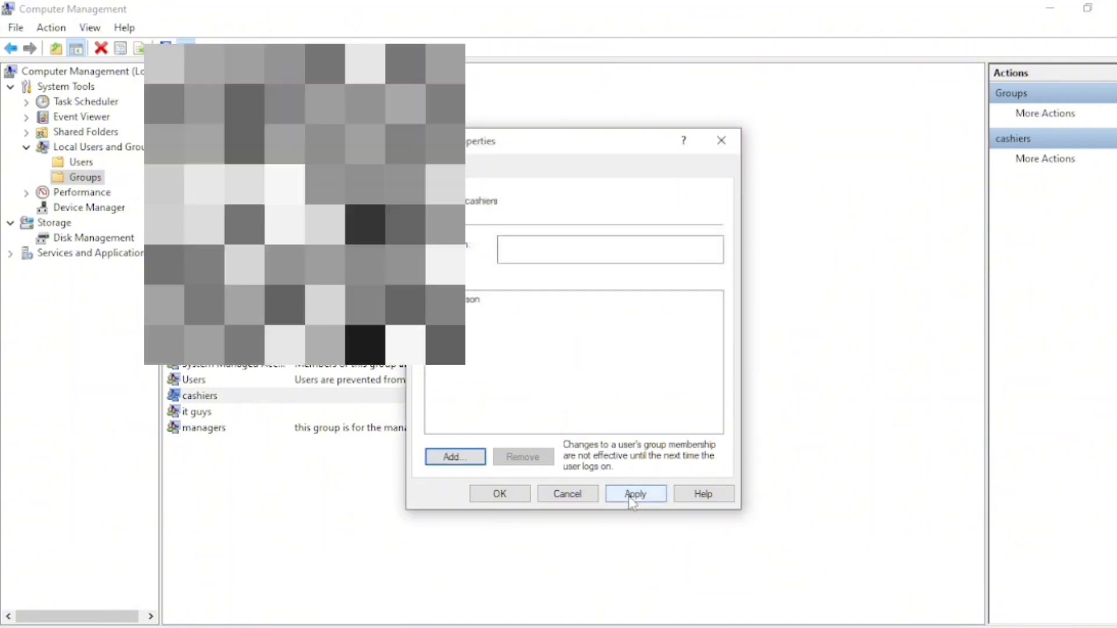
click(634, 495)
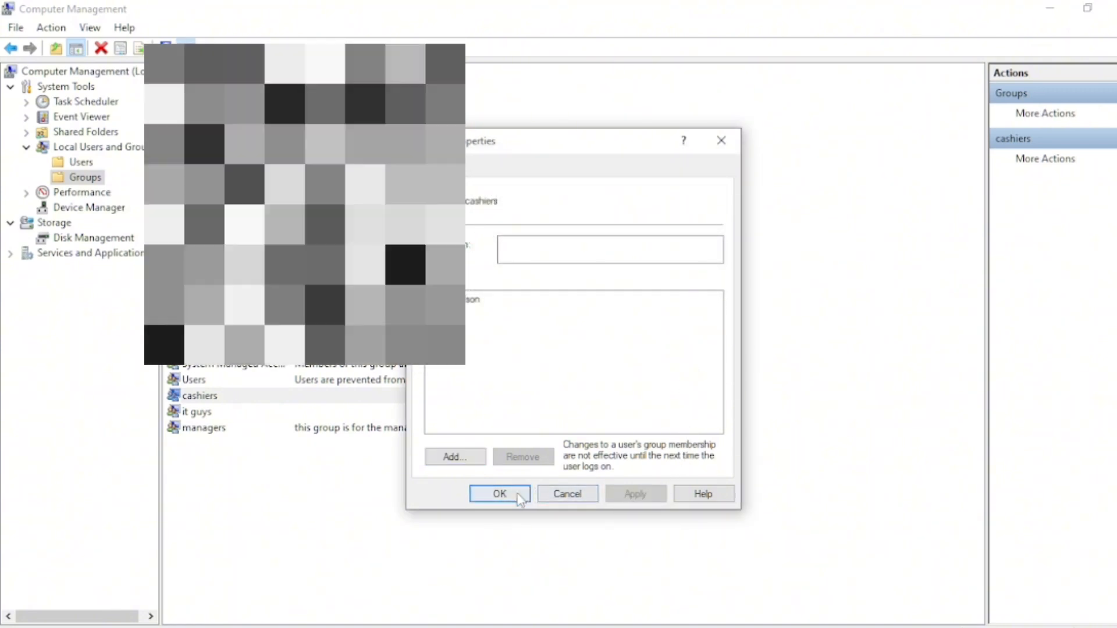
click(500, 494)
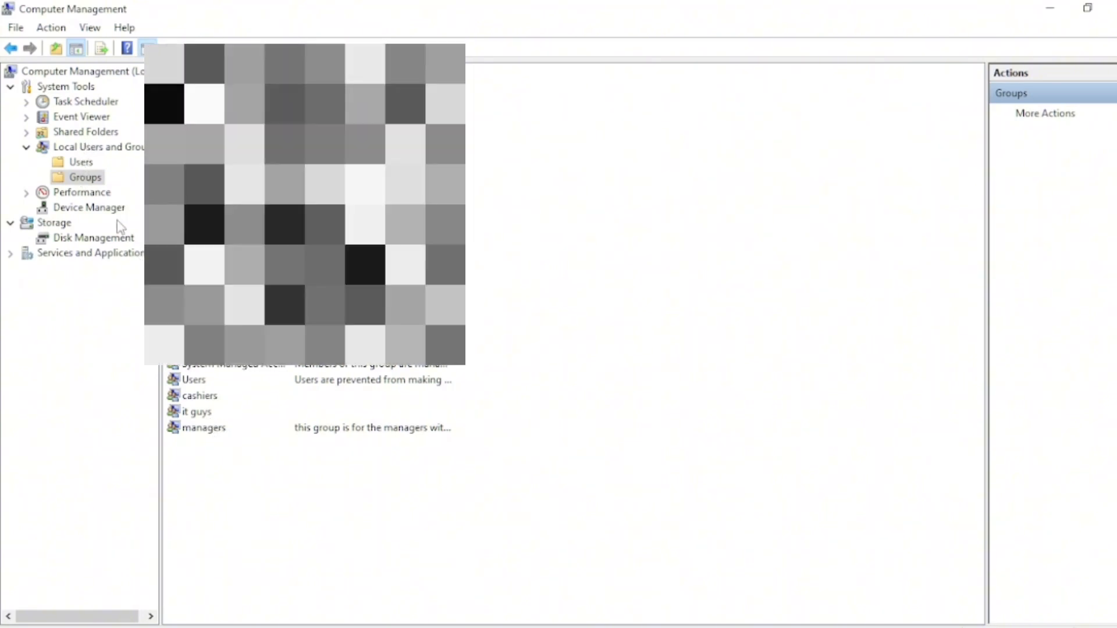
Add the IT user account as a member of the it guys group and apply the change
click(102, 182)
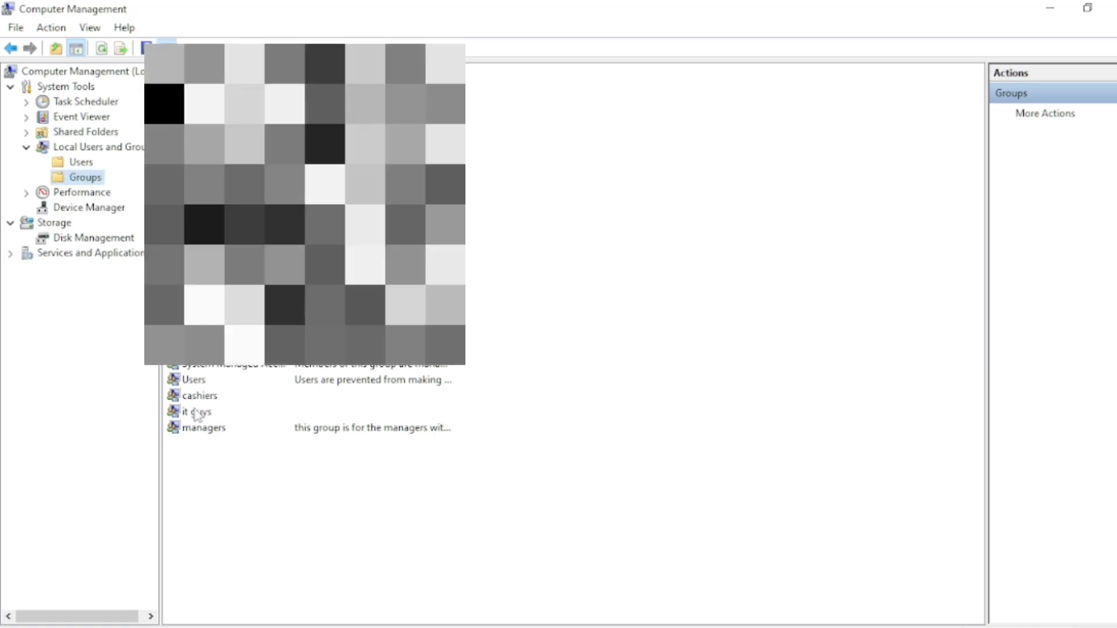
click(197, 413)
right_click(196, 415)
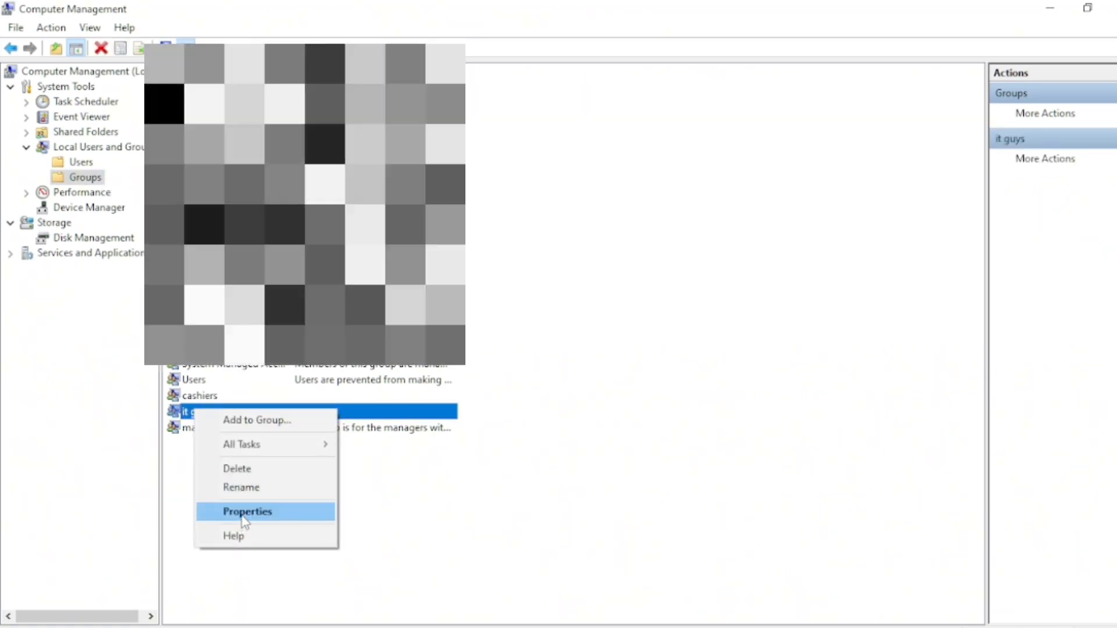
click(243, 513)
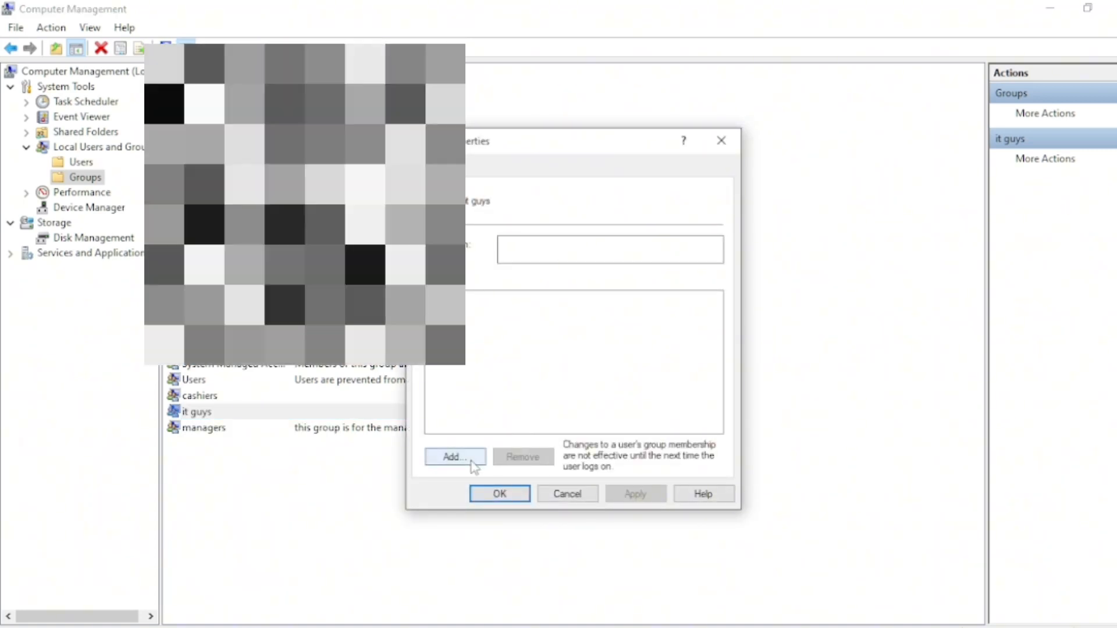
click(472, 461)
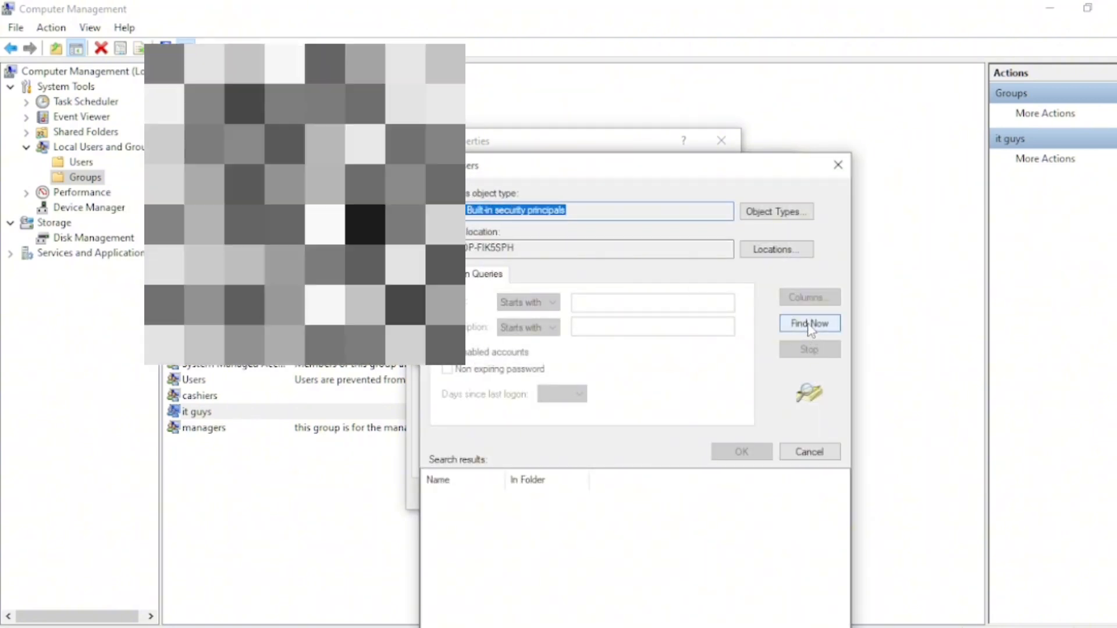
click(811, 325)
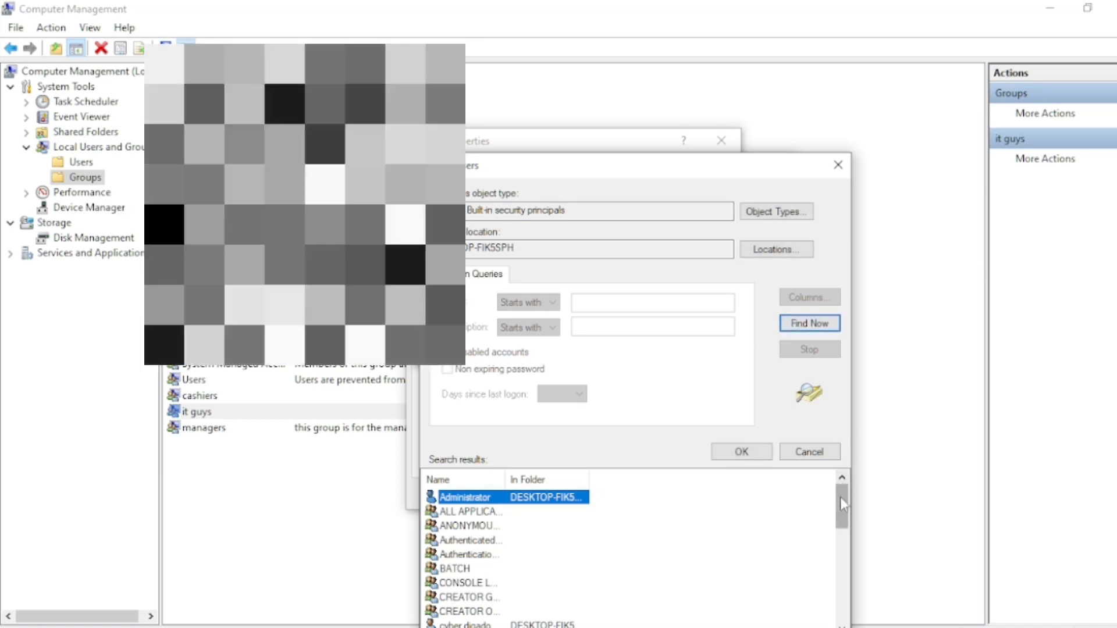
drag(842, 500, 848, 543)
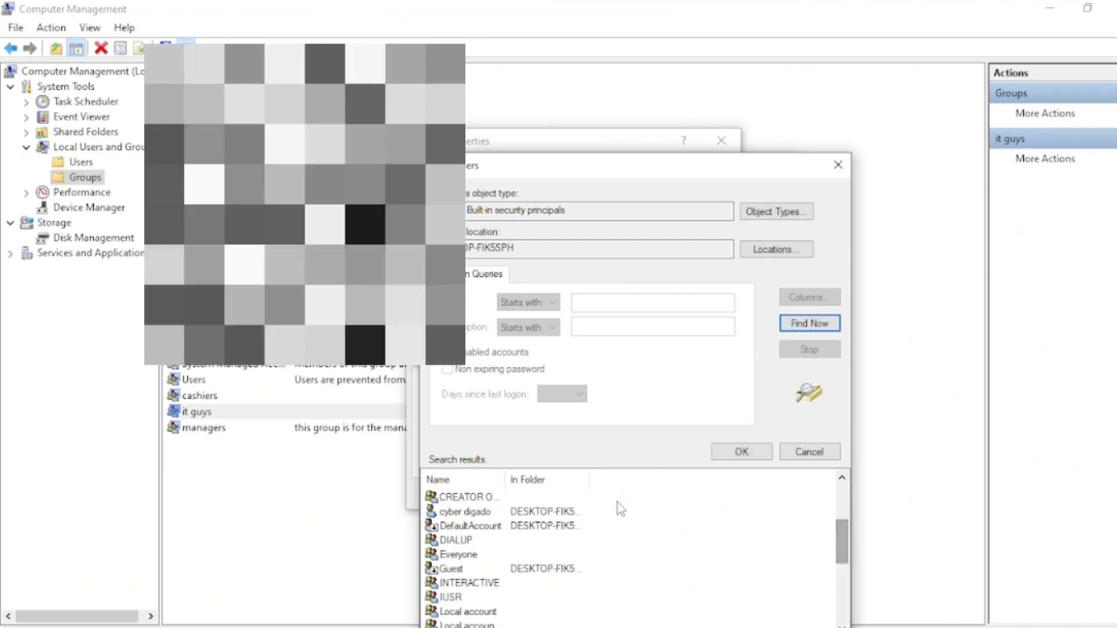
double_click(559, 513)
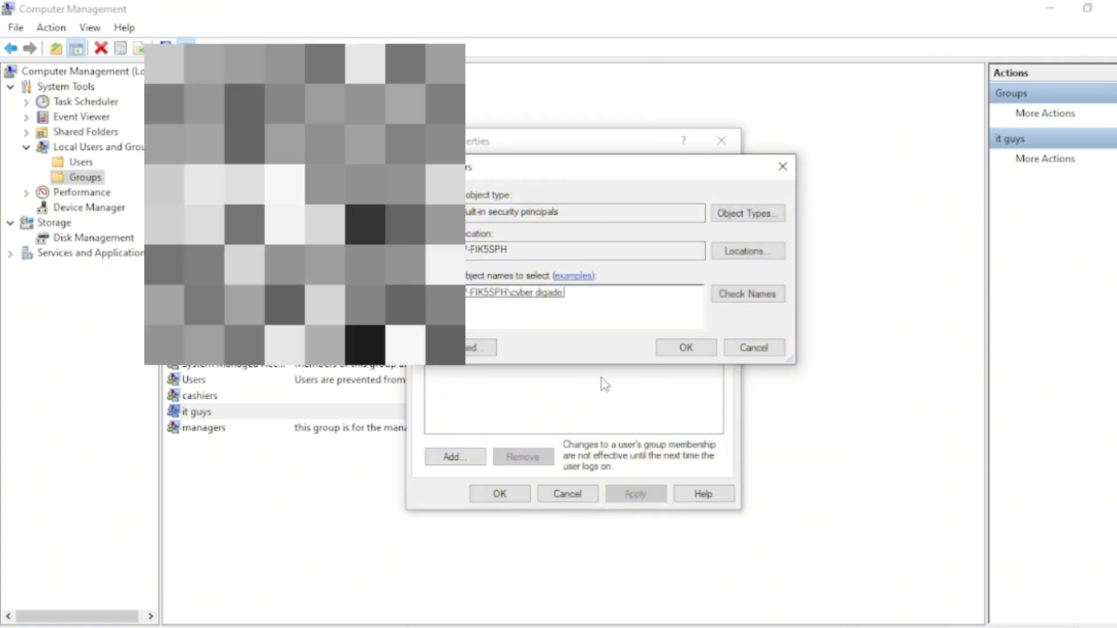
click(687, 351)
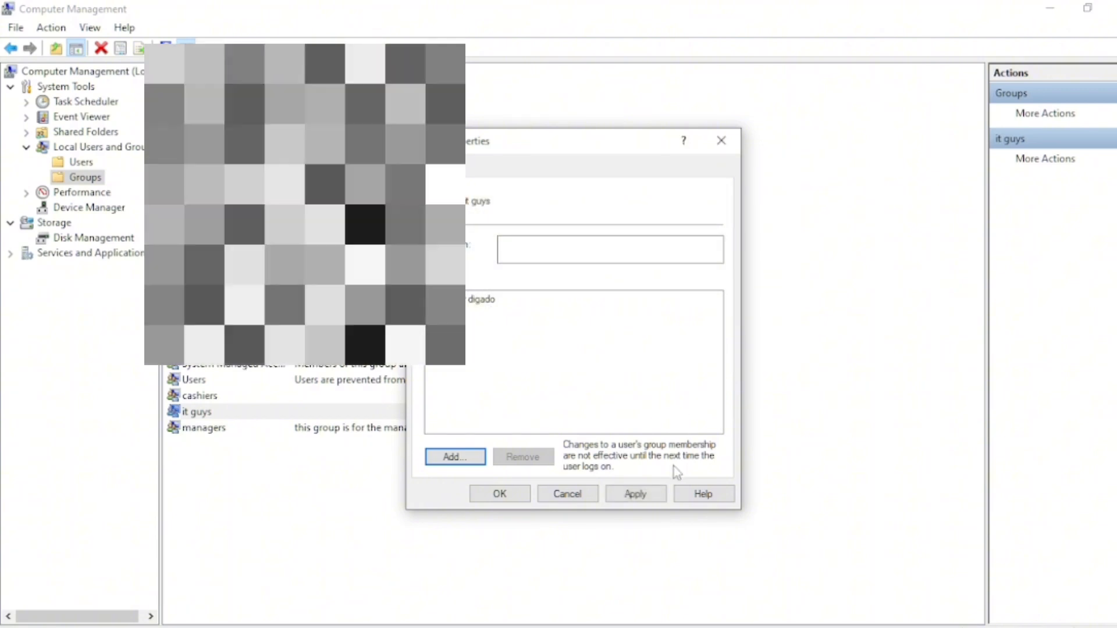
click(636, 495)
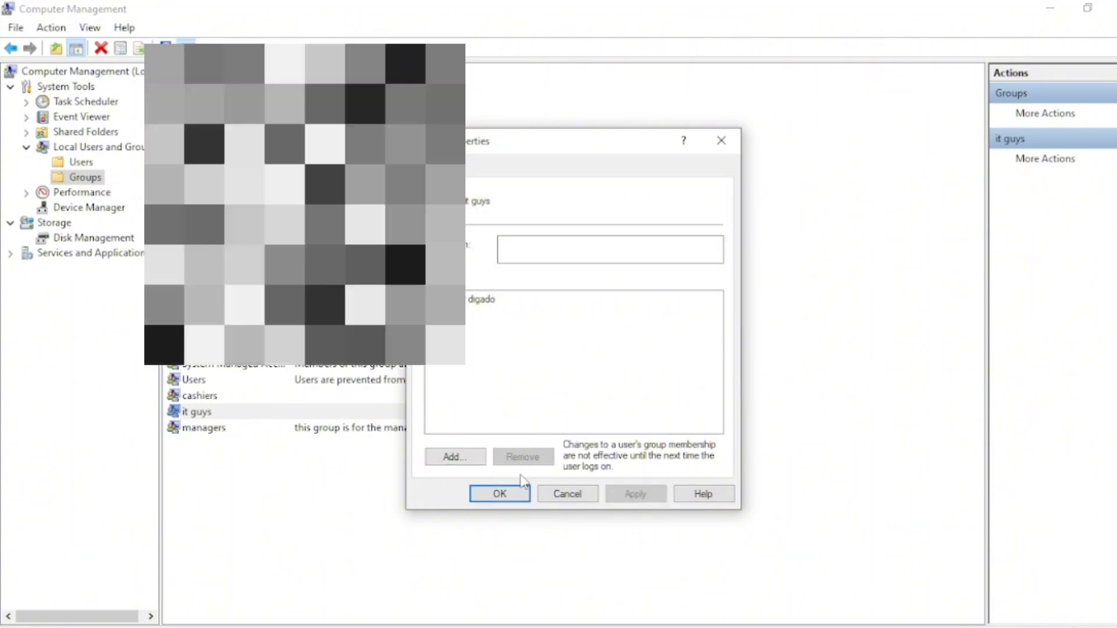
click(500, 494)
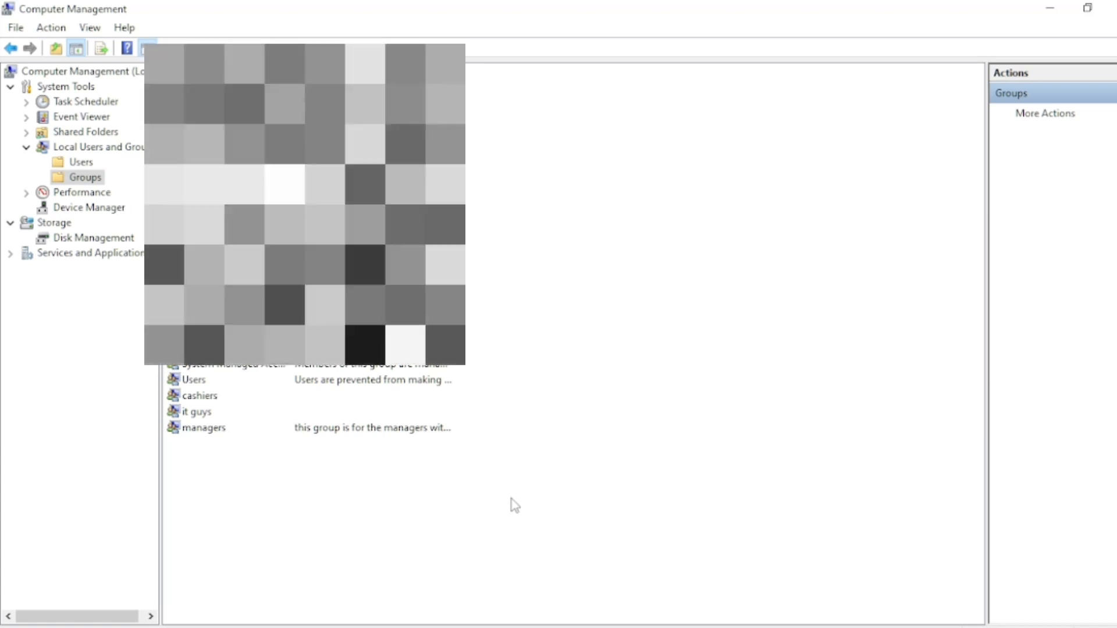
Add the manager user account as a member of the managers group and apply the change
click(205, 429)
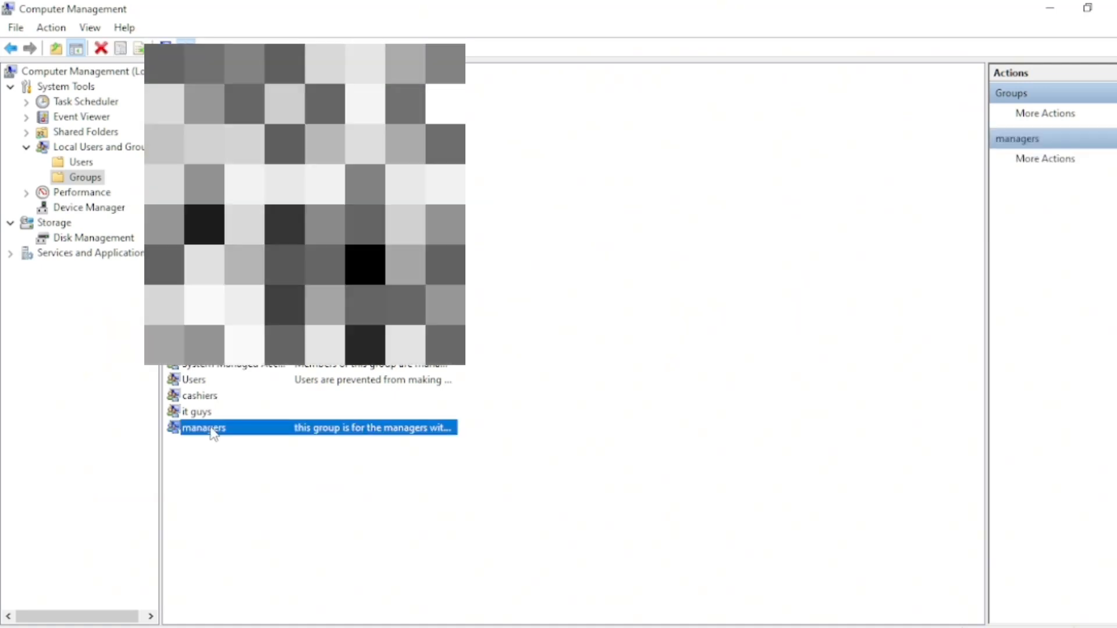
right_click(213, 433)
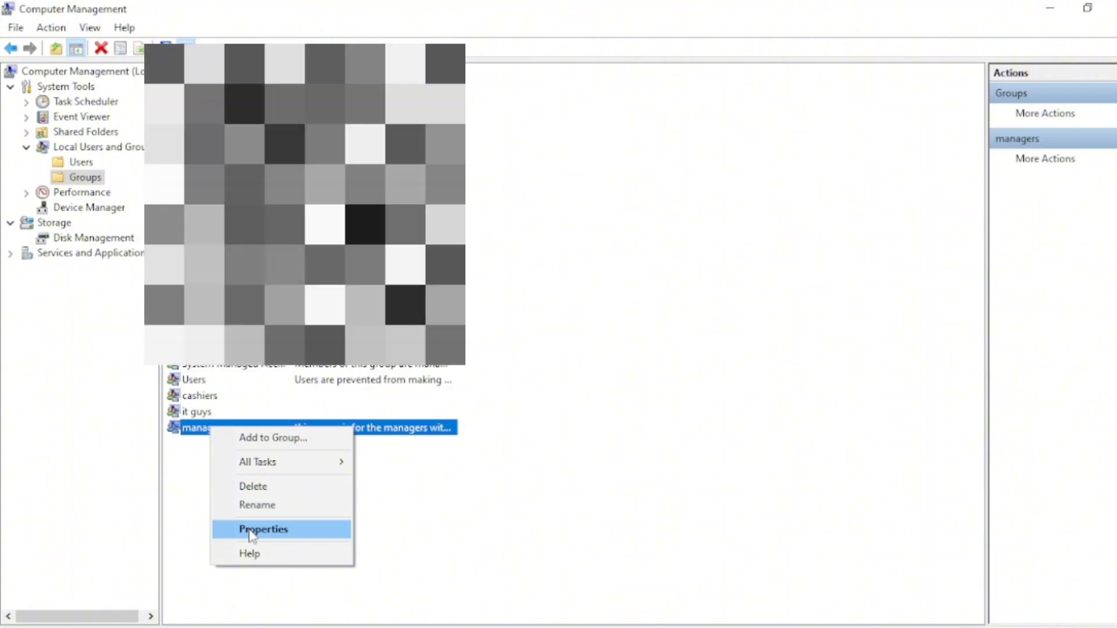
click(252, 530)
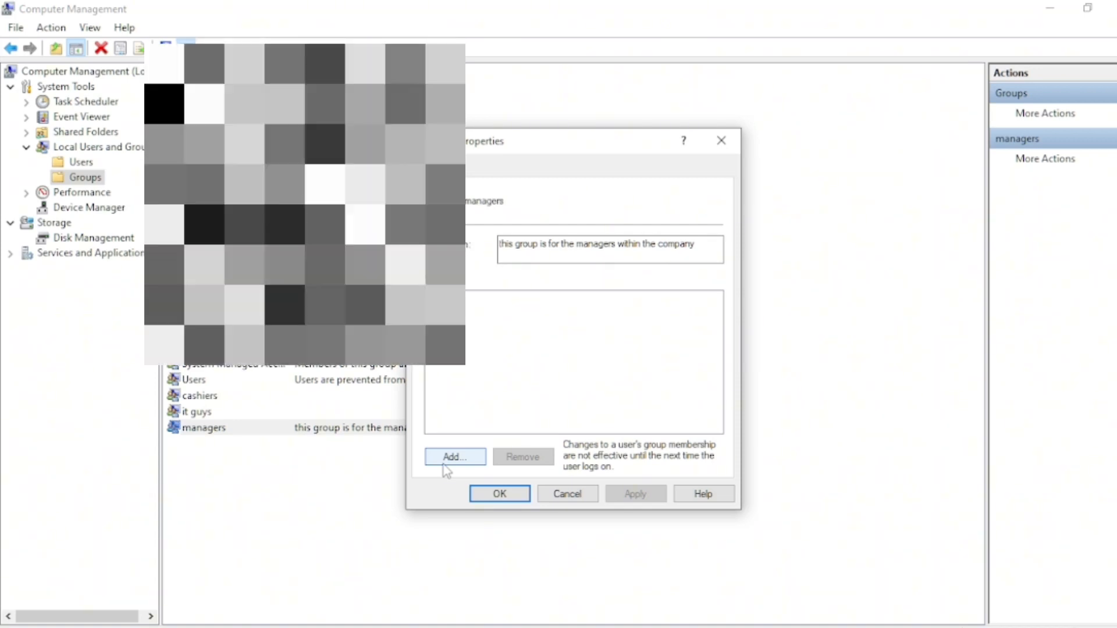
click(450, 458)
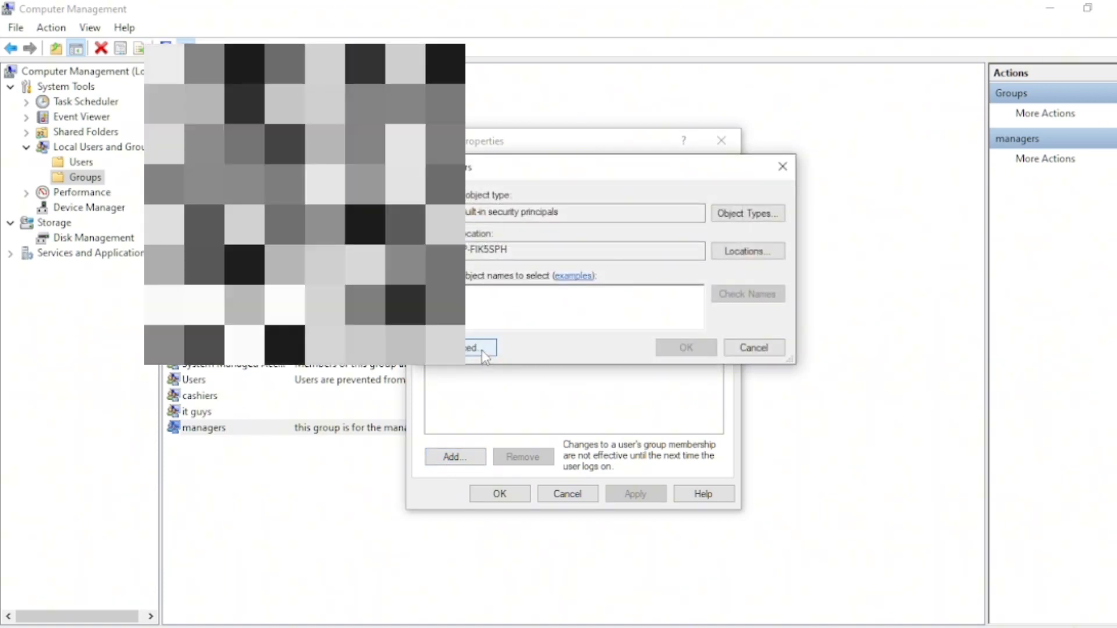
click(482, 349)
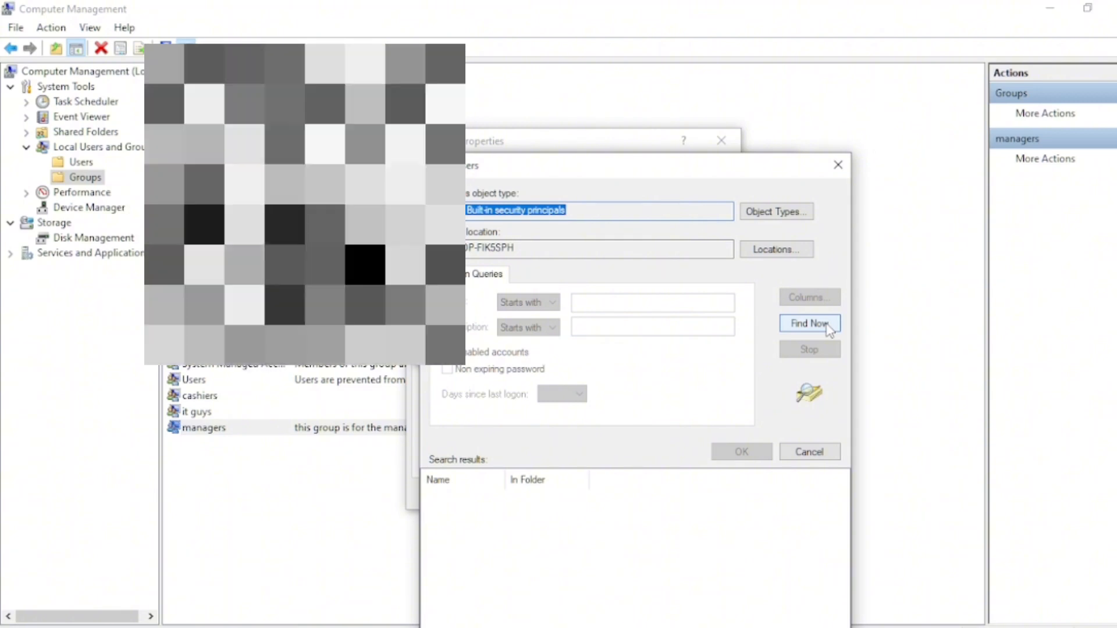
click(829, 325)
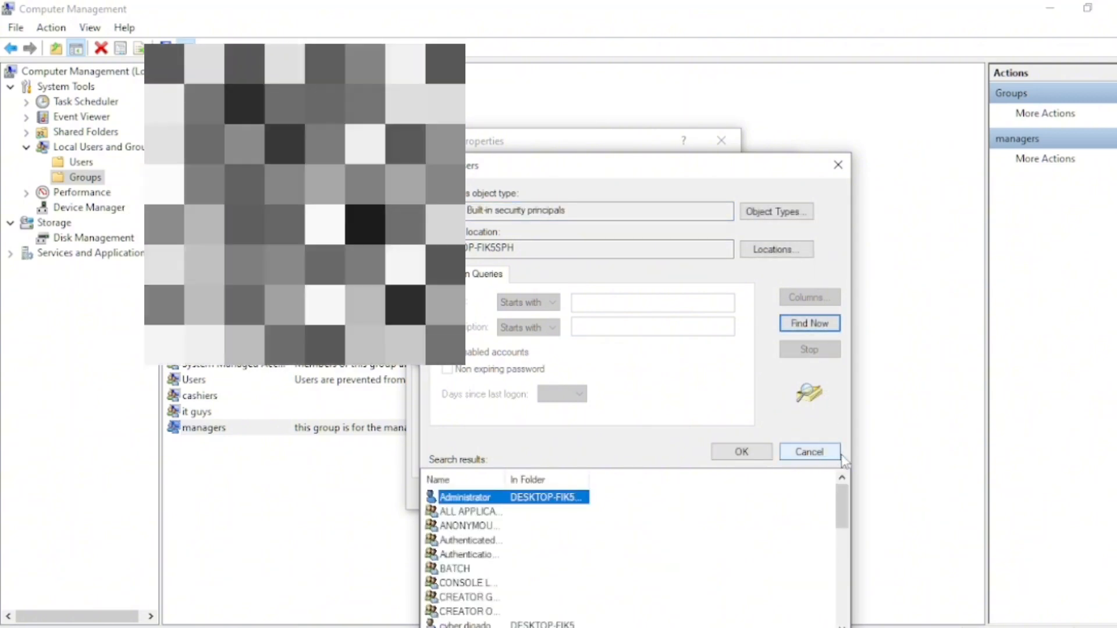
drag(842, 494, 847, 543)
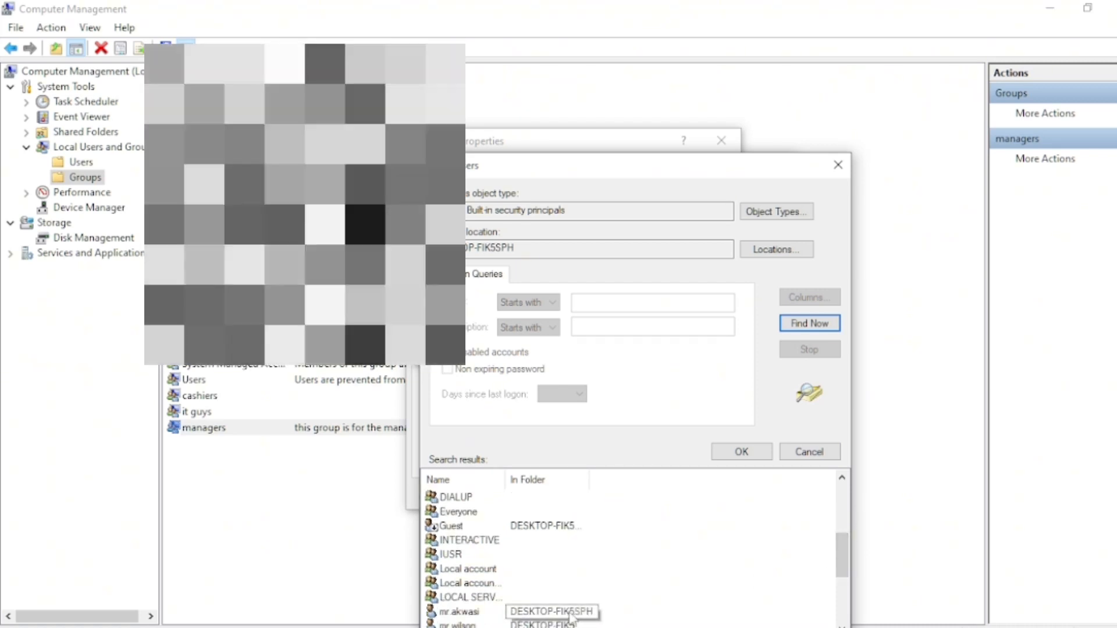
click(503, 616)
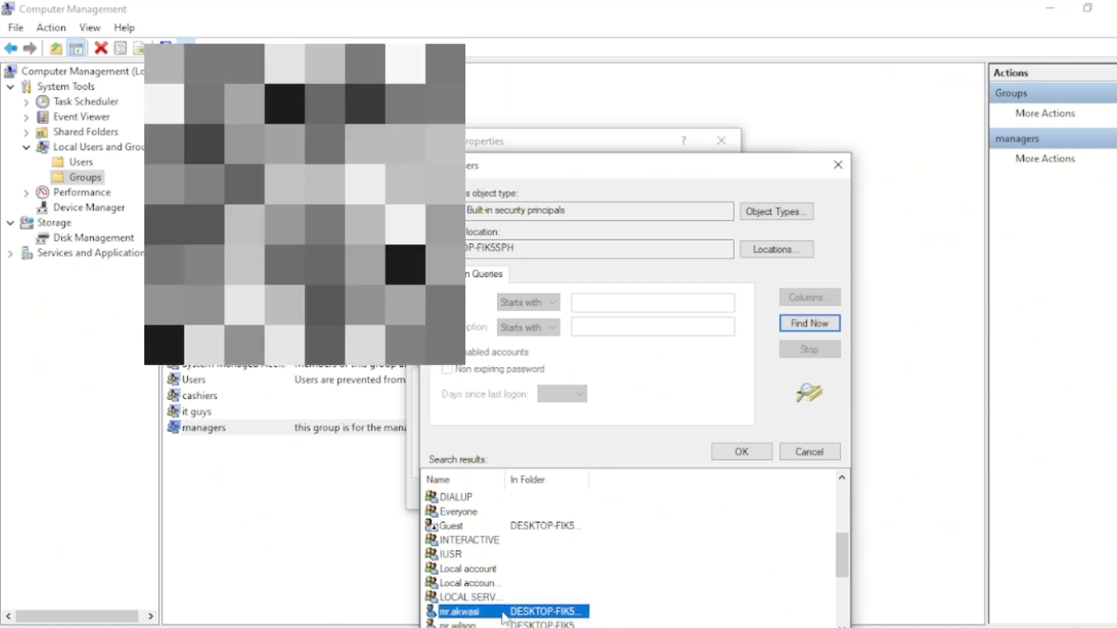
double_click(504, 615)
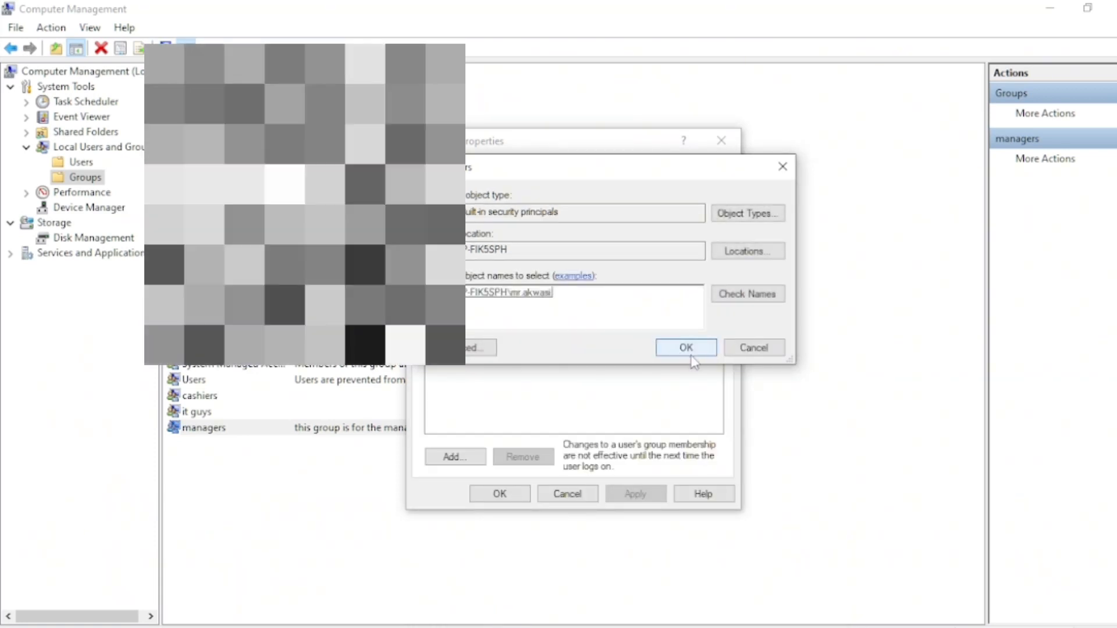
click(690, 349)
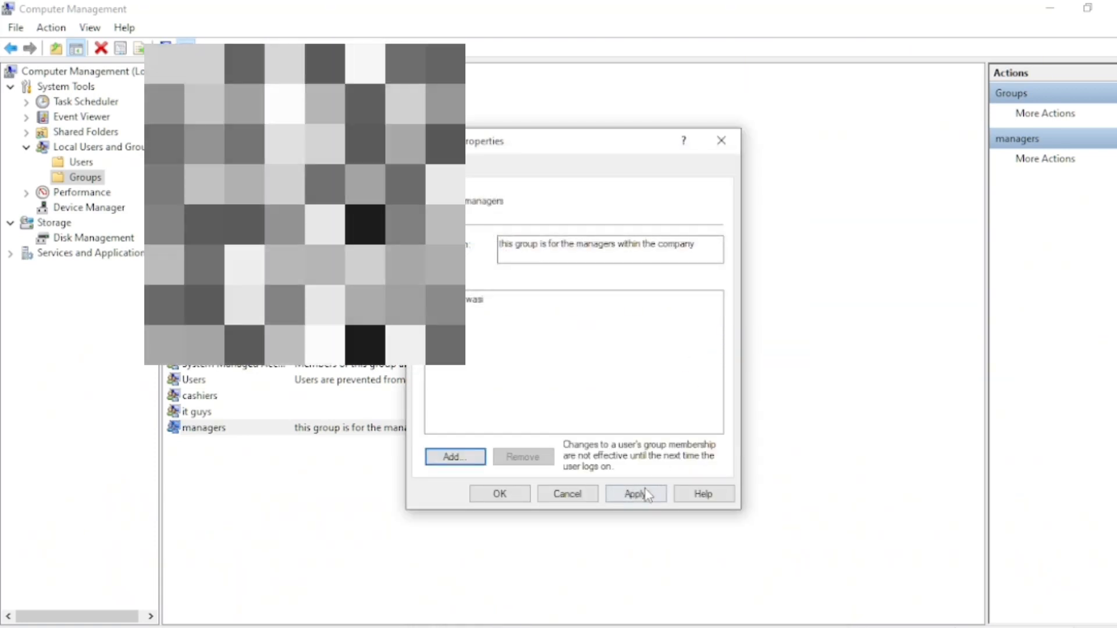
click(647, 495)
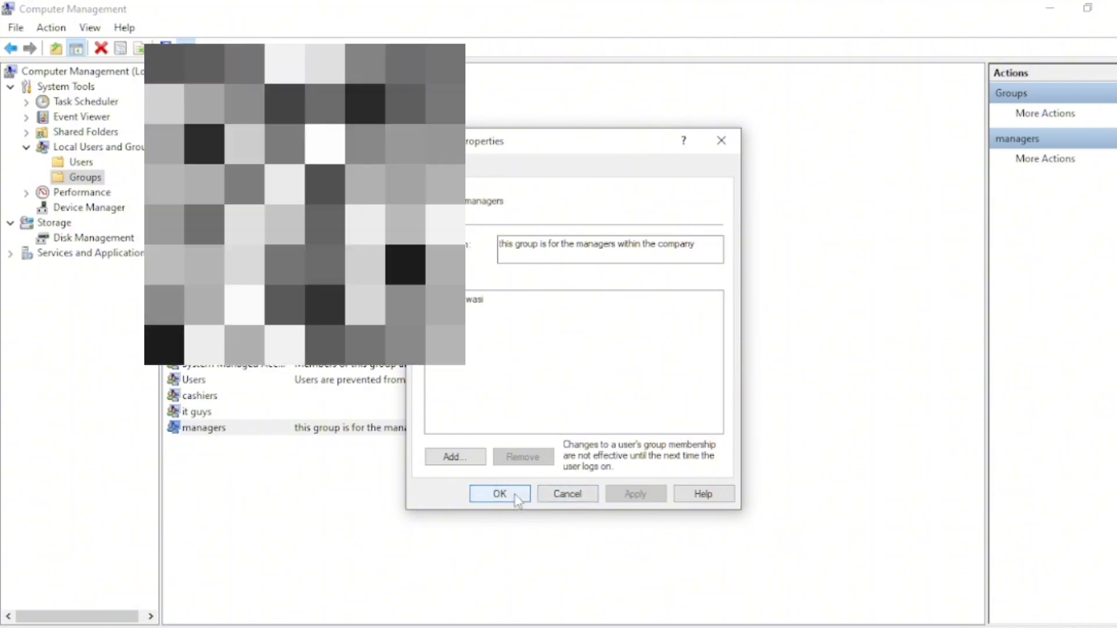
click(515, 495)
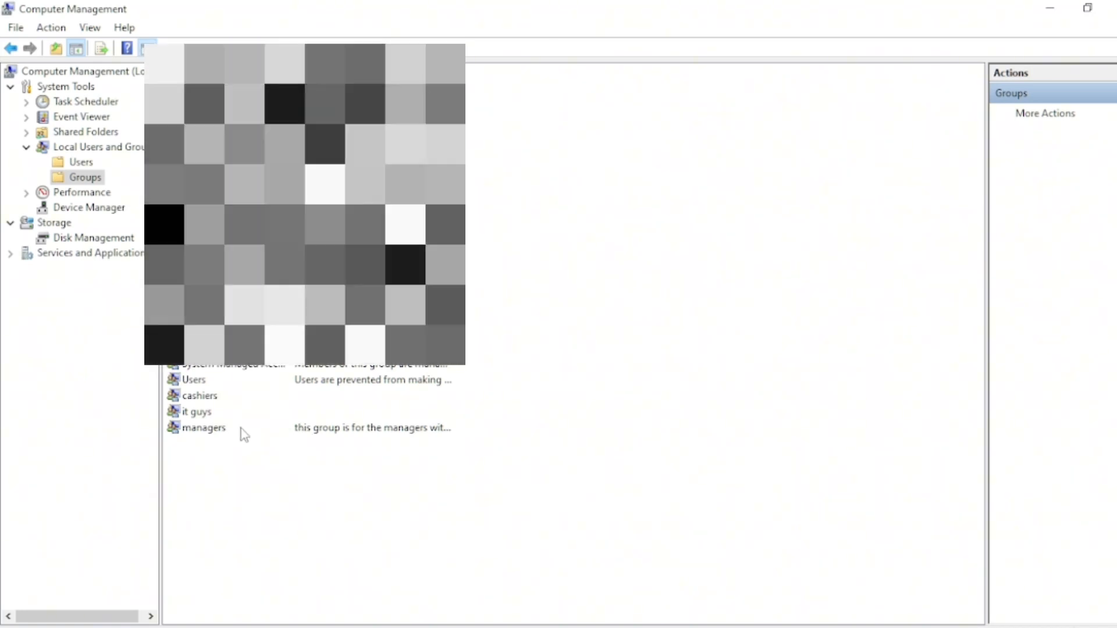
Review the members of the managers, it guys and cashiers groups by opening each group's properties
double_click(241, 429)
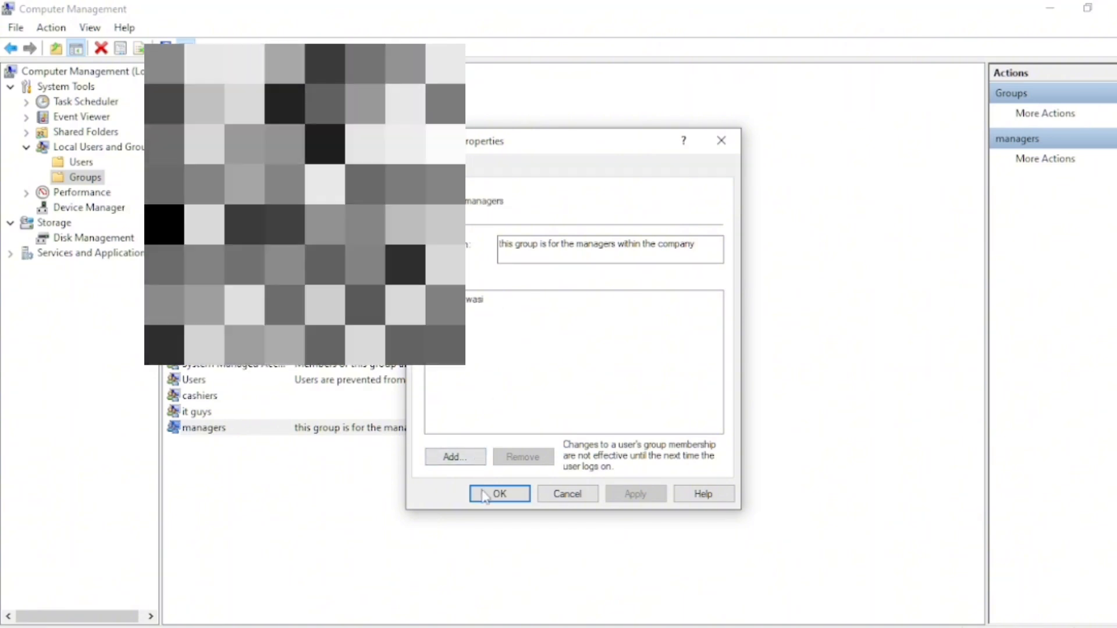
click(493, 495)
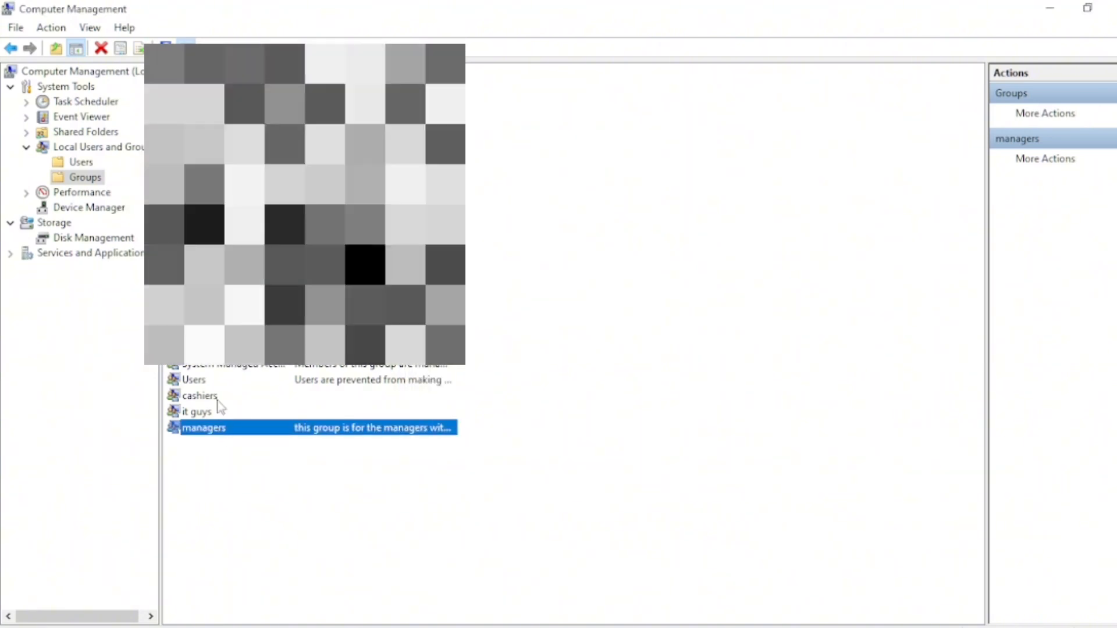
click(212, 414)
double_click(213, 415)
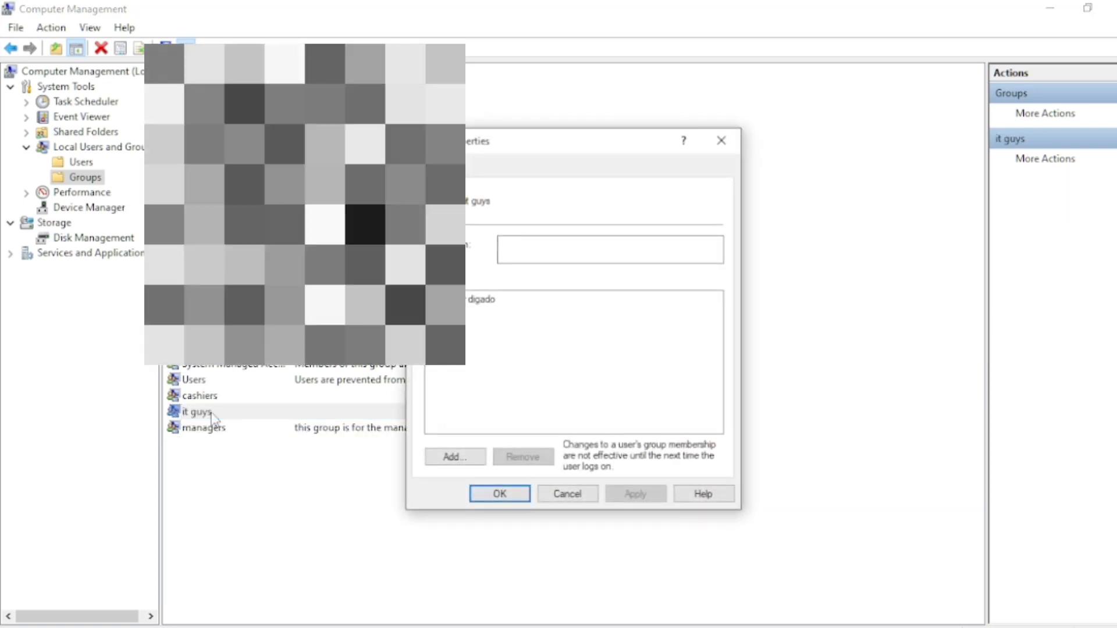
click(480, 299)
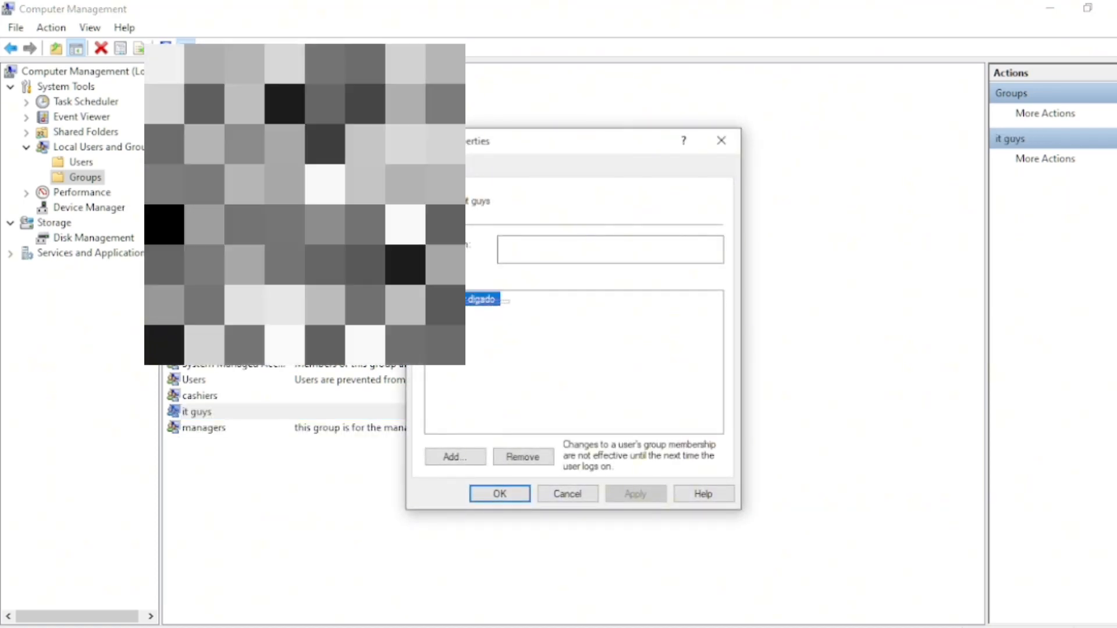
click(515, 496)
double_click(216, 396)
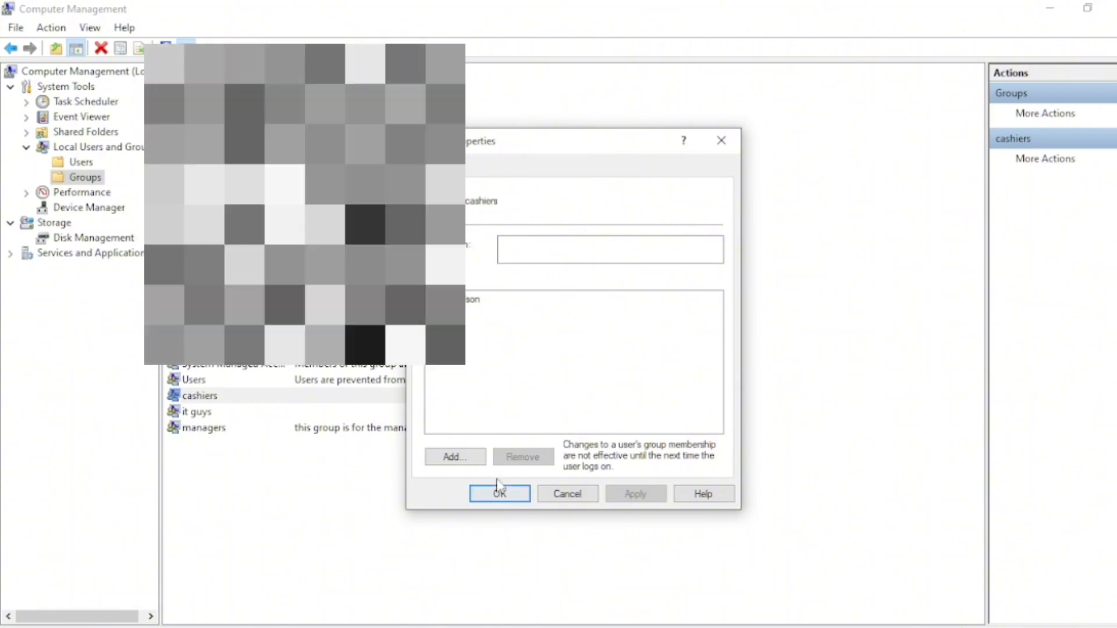
click(500, 494)
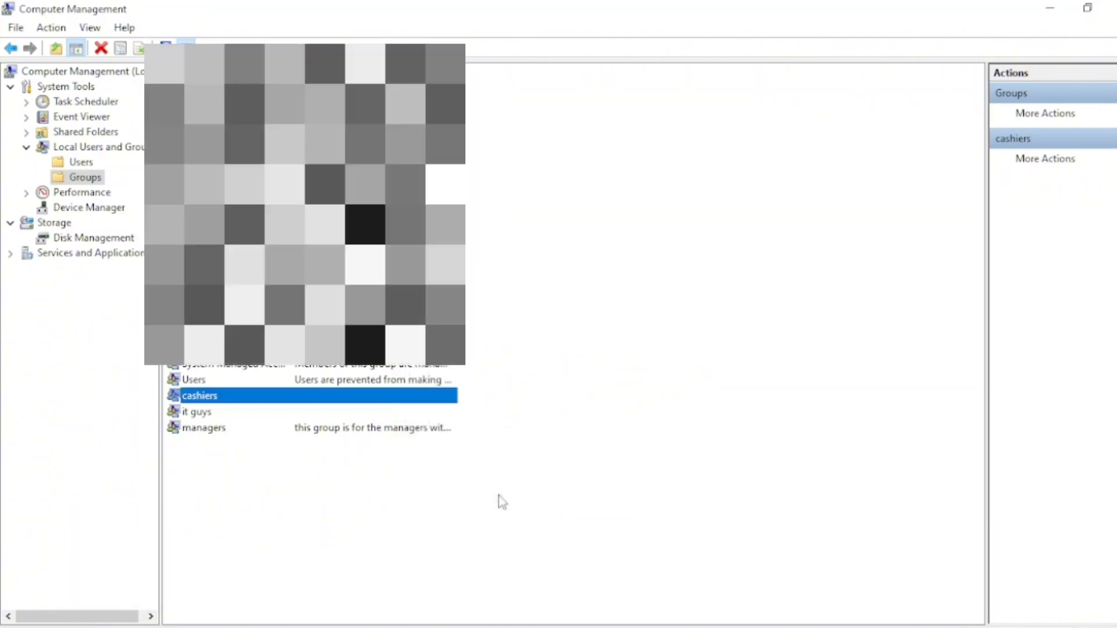